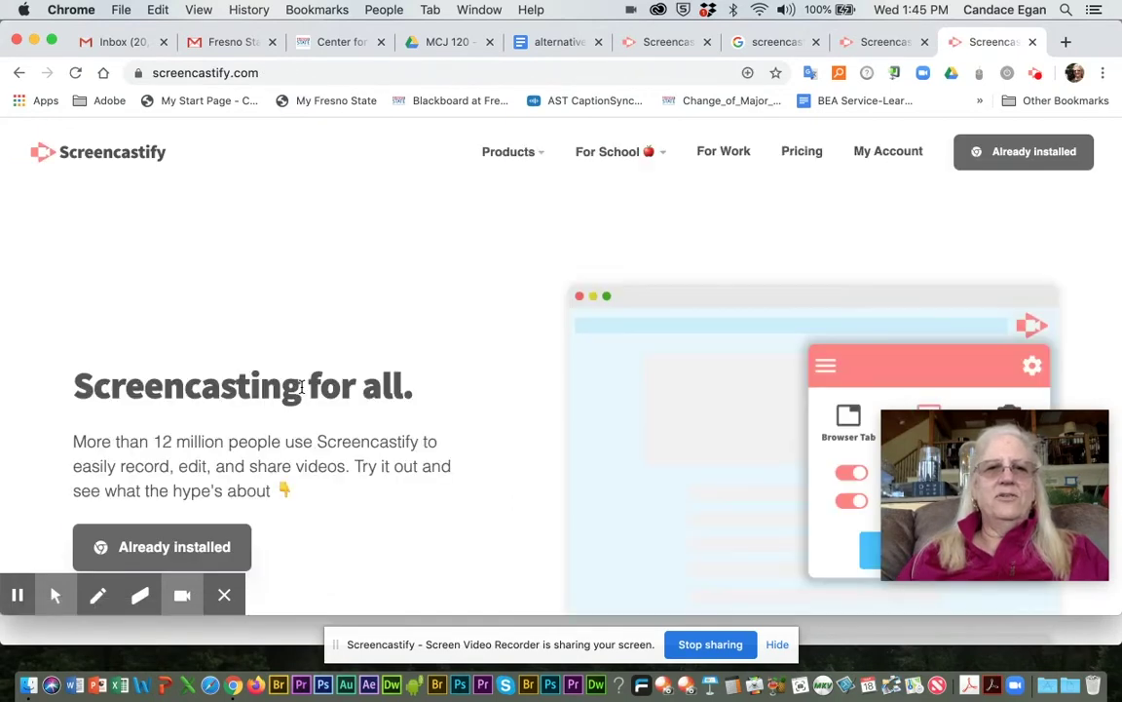
- Look through the Screencastify home page and the screen recorder page's sections on capturing, holding attention and sharing
scroll(430, 280, "down", 1)
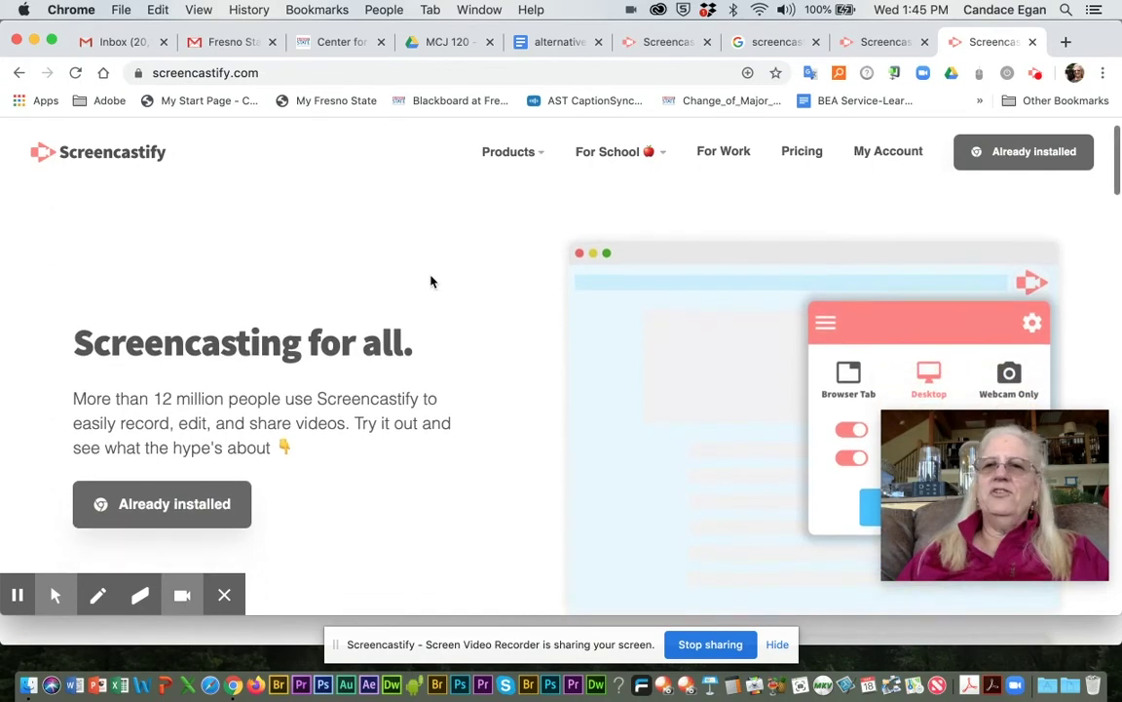
scroll(430, 283, "up", 1)
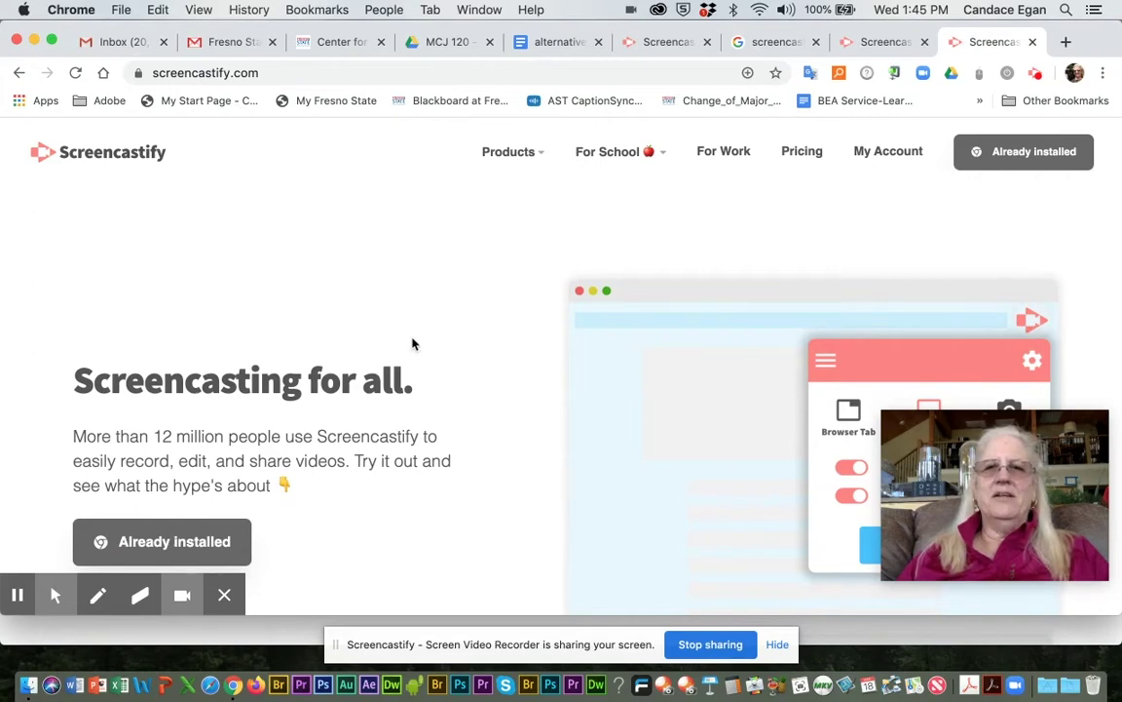
scroll(412, 343, "down", 1)
scroll(412, 343, "down", 10)
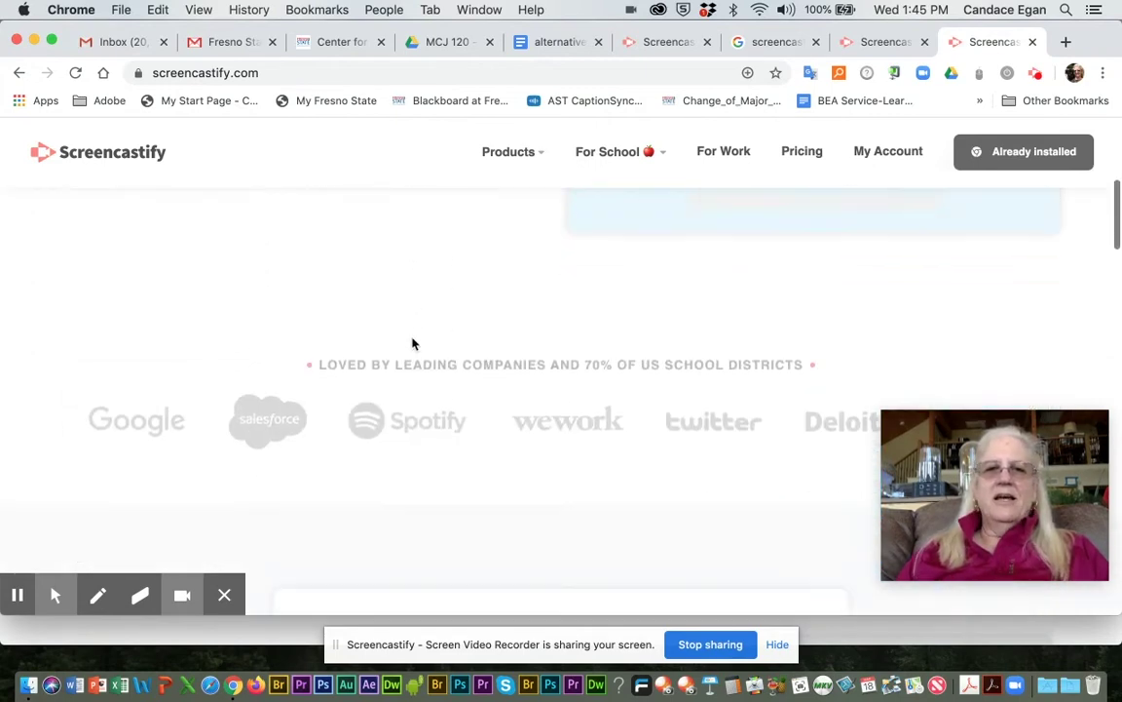
scroll(412, 343, "up", 10)
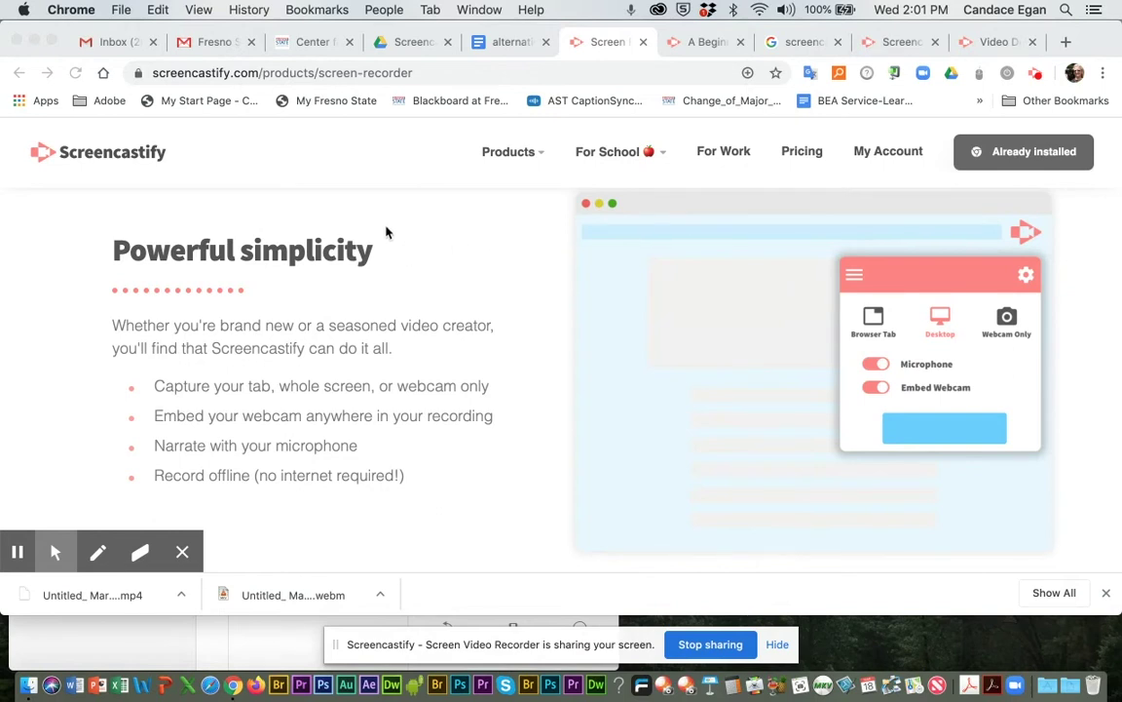
mouse_move(539, 155)
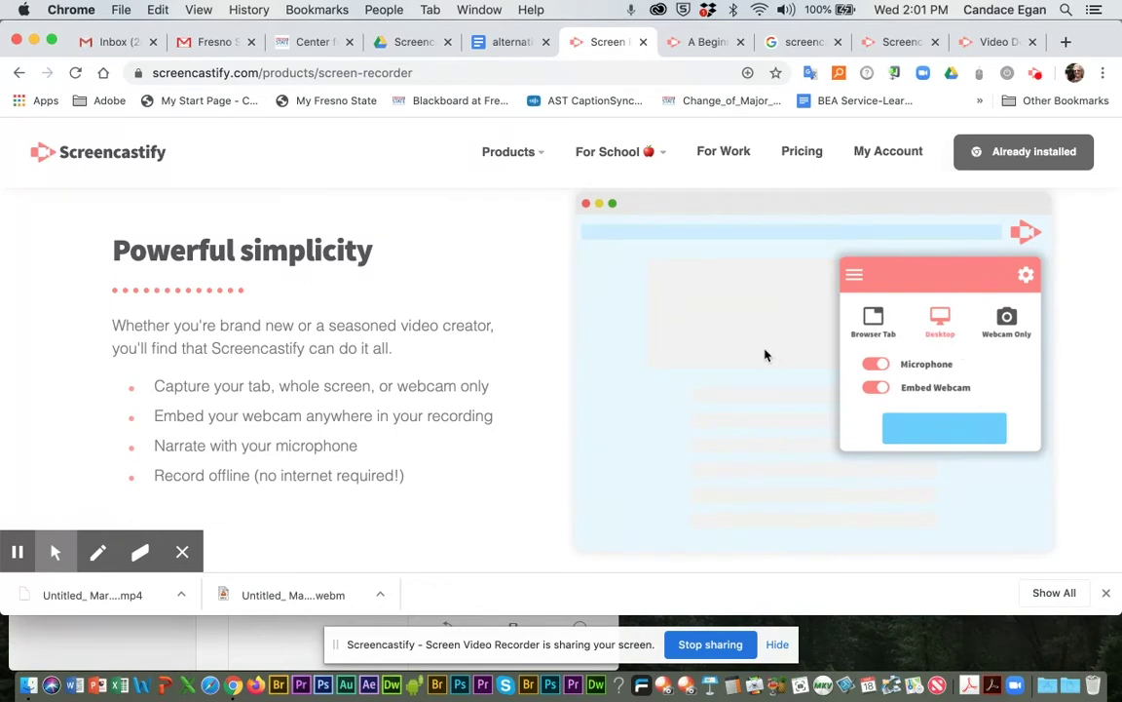
scroll(442, 282, "down", 5)
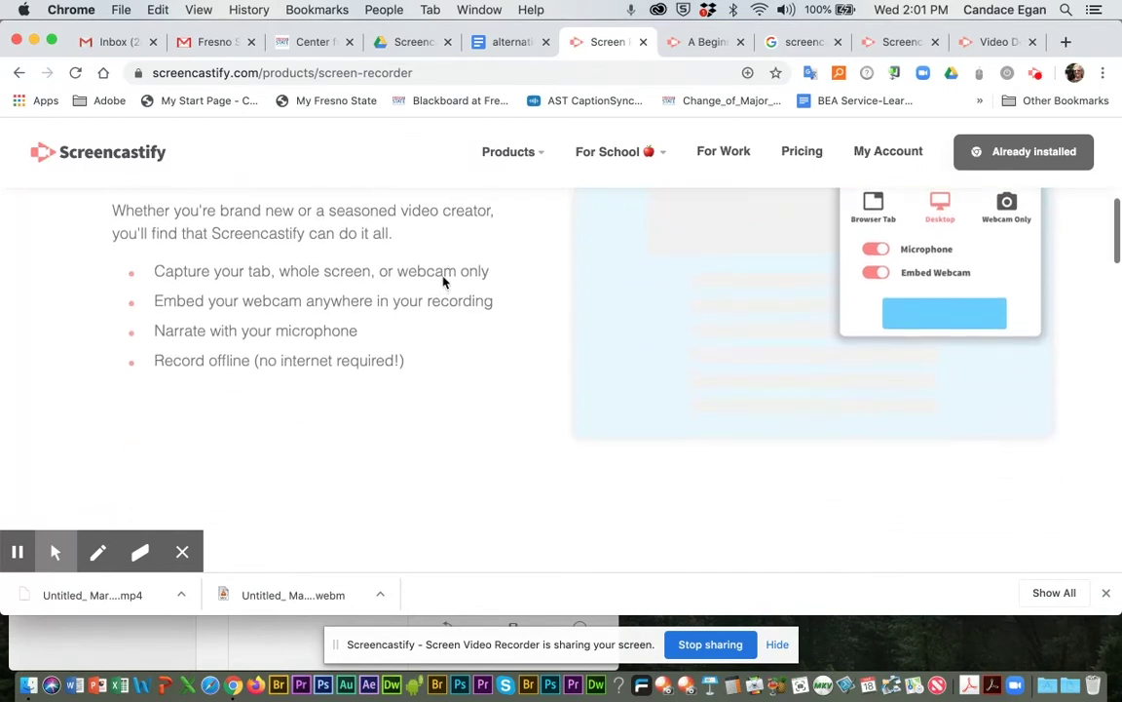
scroll(442, 279, "down", 6)
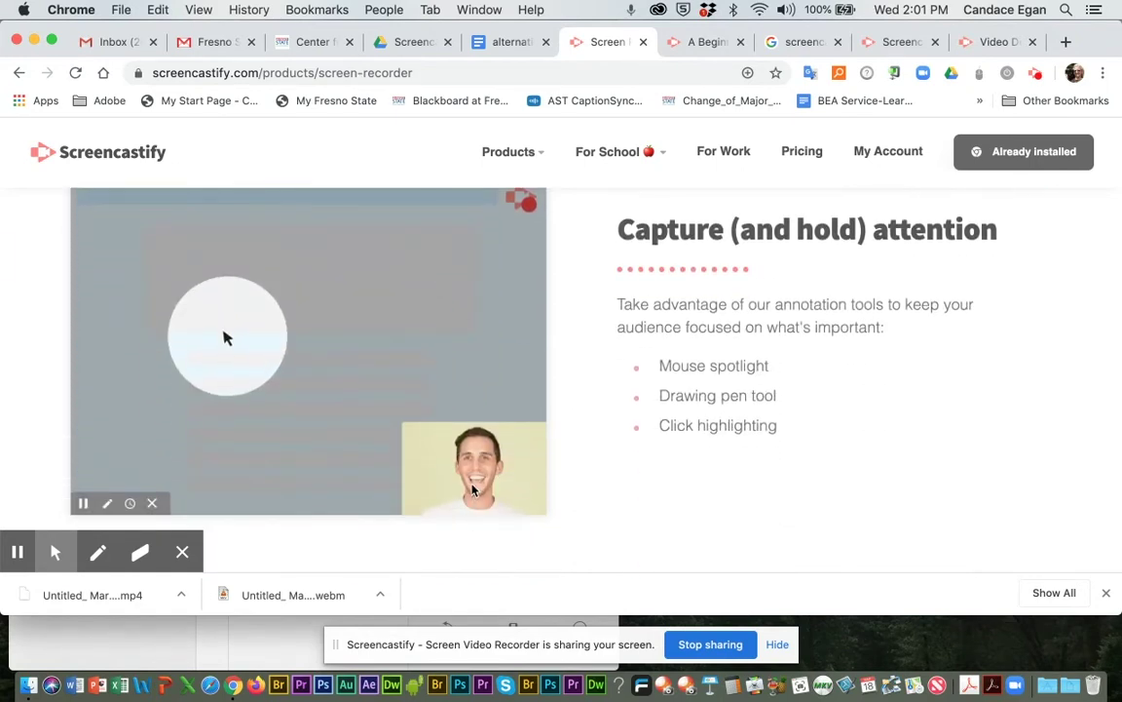
scroll(493, 426, "down", 10)
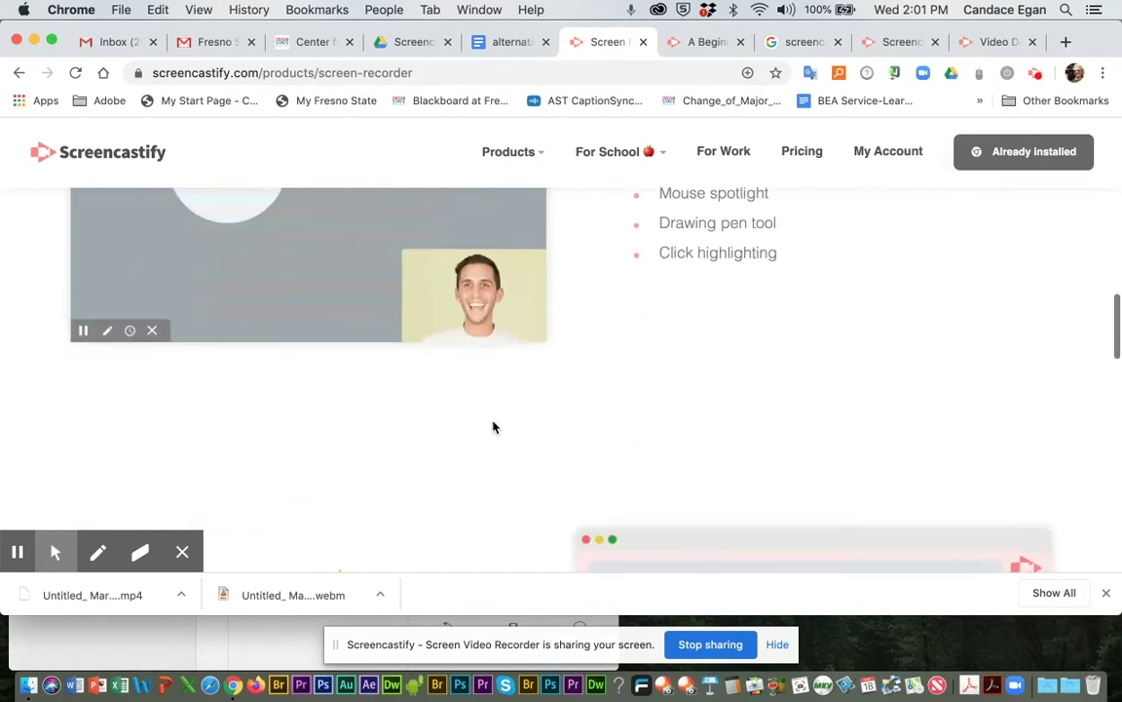
scroll(493, 426, "down", 2)
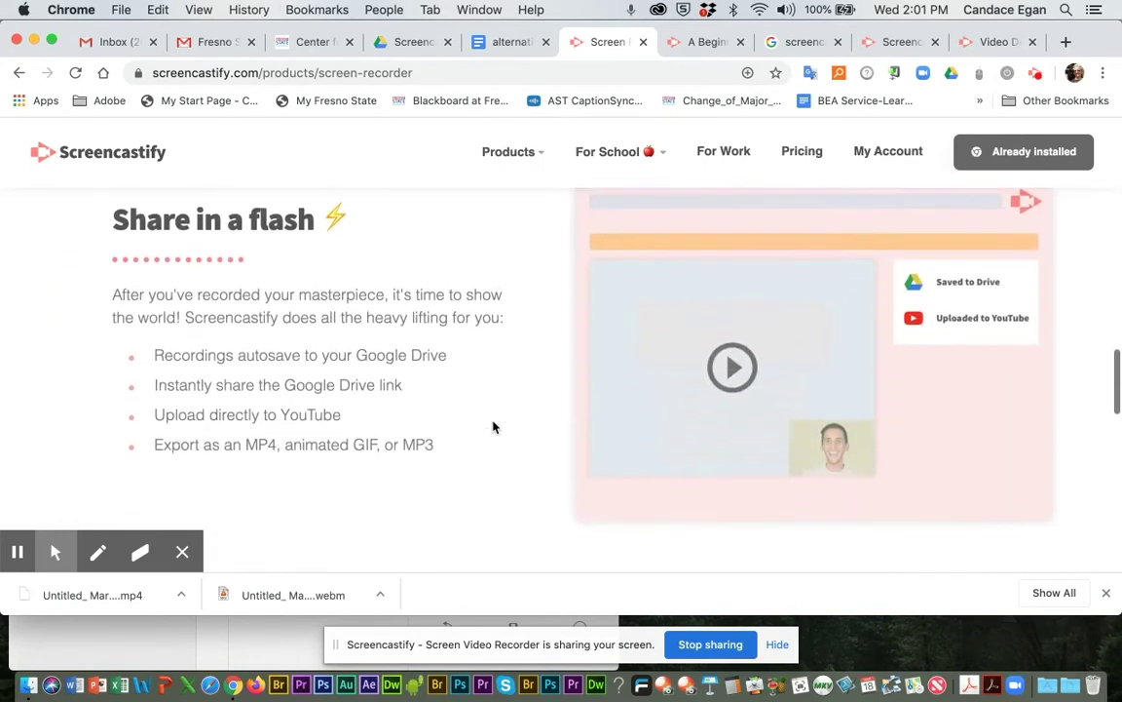
- Return to the annotation tools section of the page and turn on the mouse spotlight in the recording controls
scroll(493, 426, "up", 10)
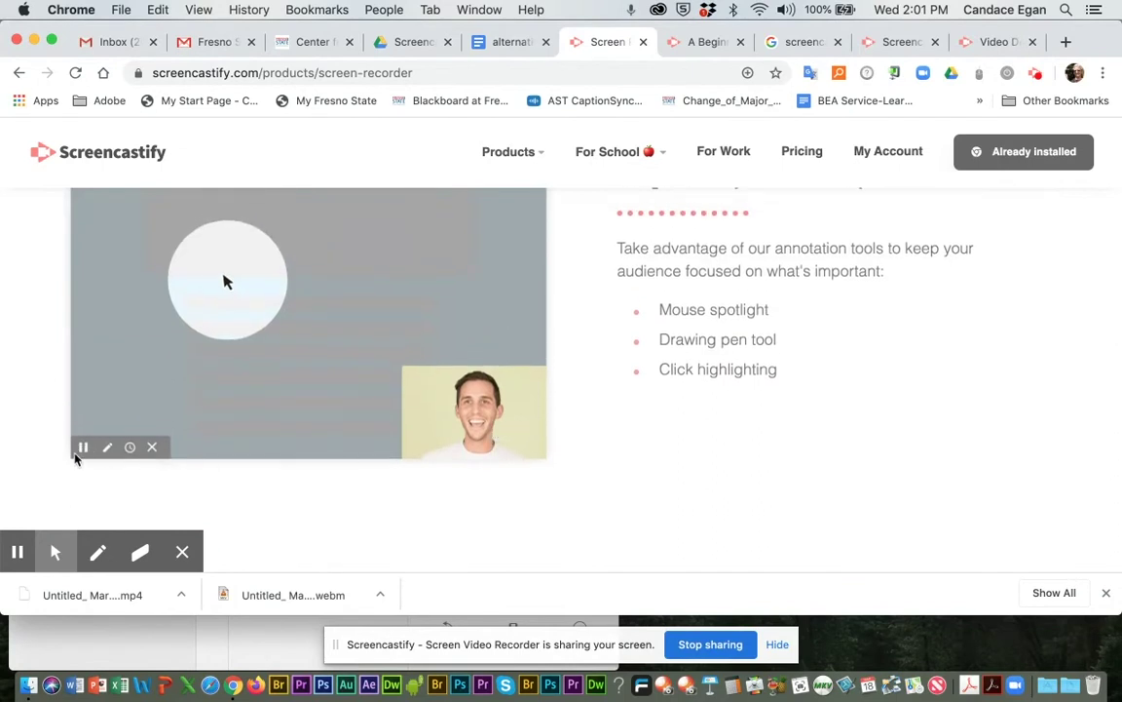
left_click(55, 550)
left_click(22, 513)
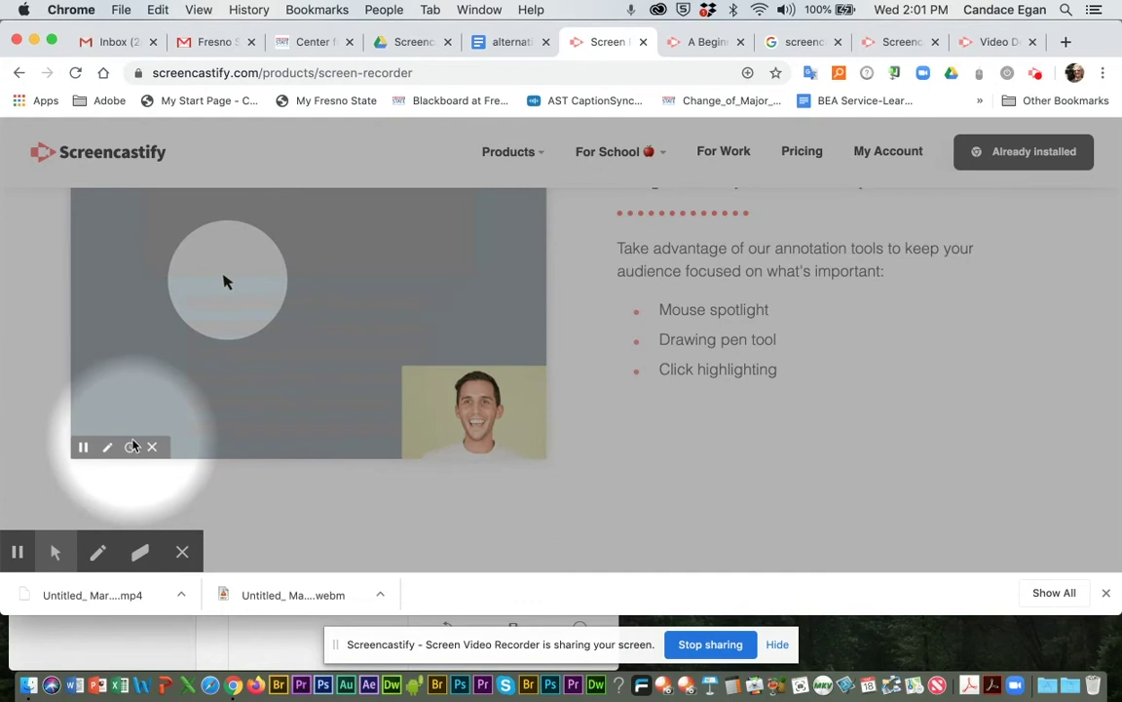
- Circle the man's photo in the illustration with the red pen and change the pointer effect from spotlight to click highlighting
left_click(98, 551)
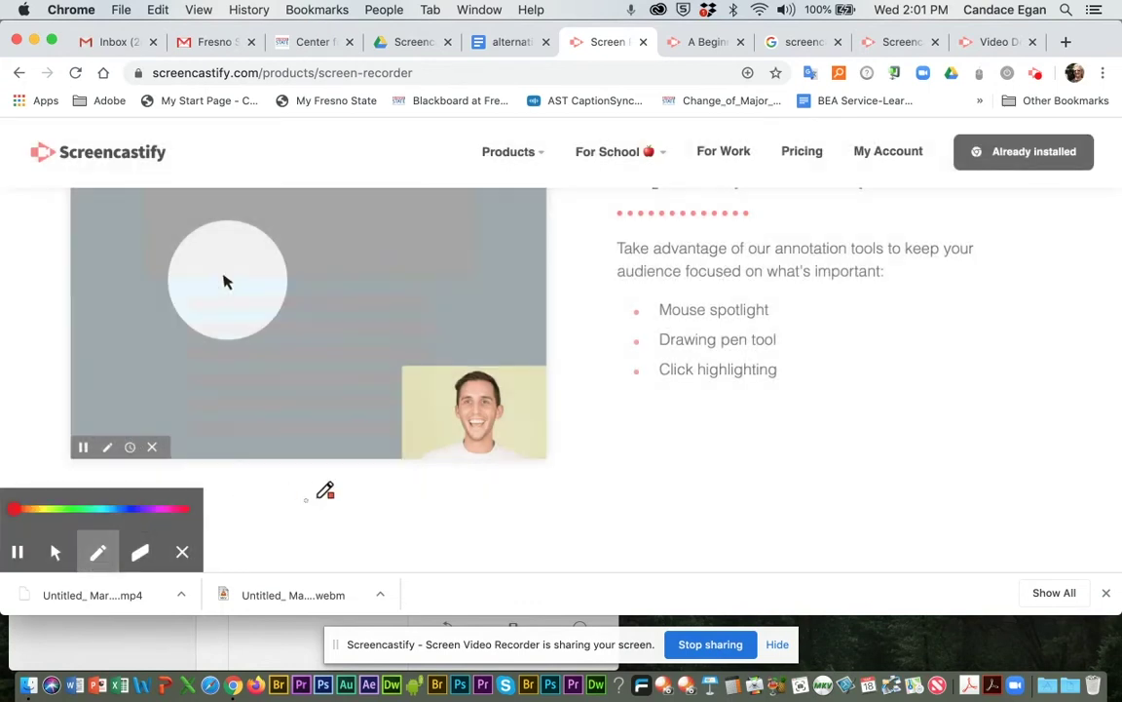
mouse_move(322, 501)
left_mouse_down()
mouse_move(424, 499)
mouse_move(571, 450)
mouse_move(561, 368)
mouse_move(269, 346)
mouse_move(290, 455)
mouse_move(383, 504)
left_mouse_up()
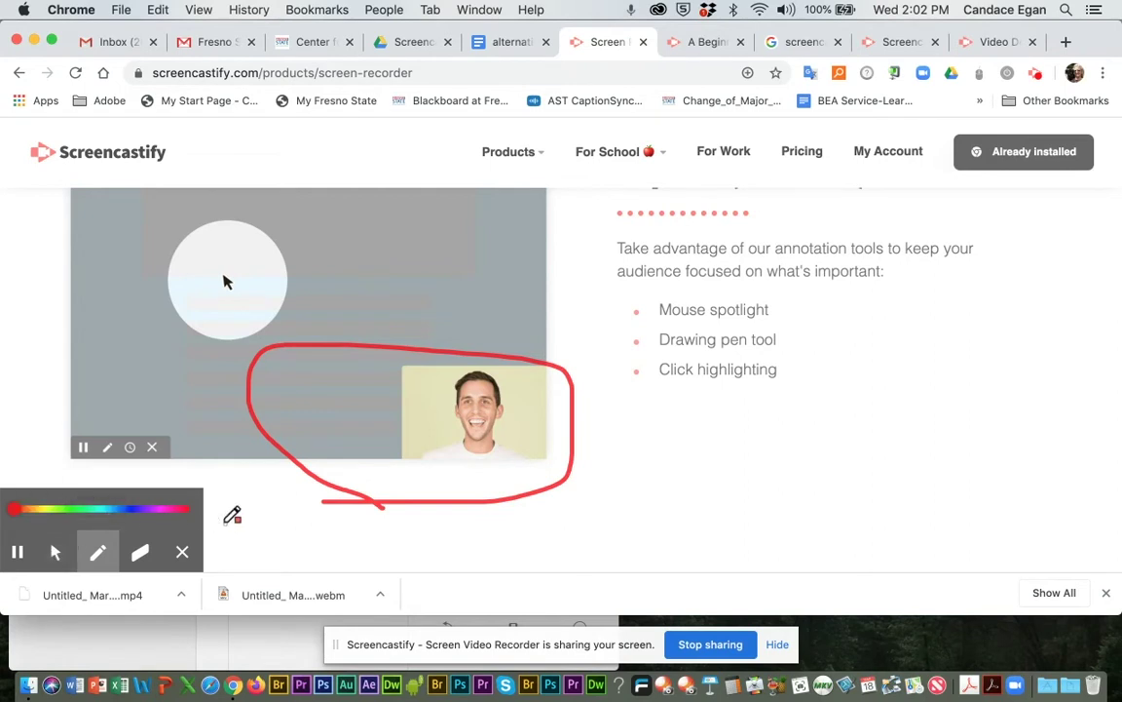
left_click(56, 553)
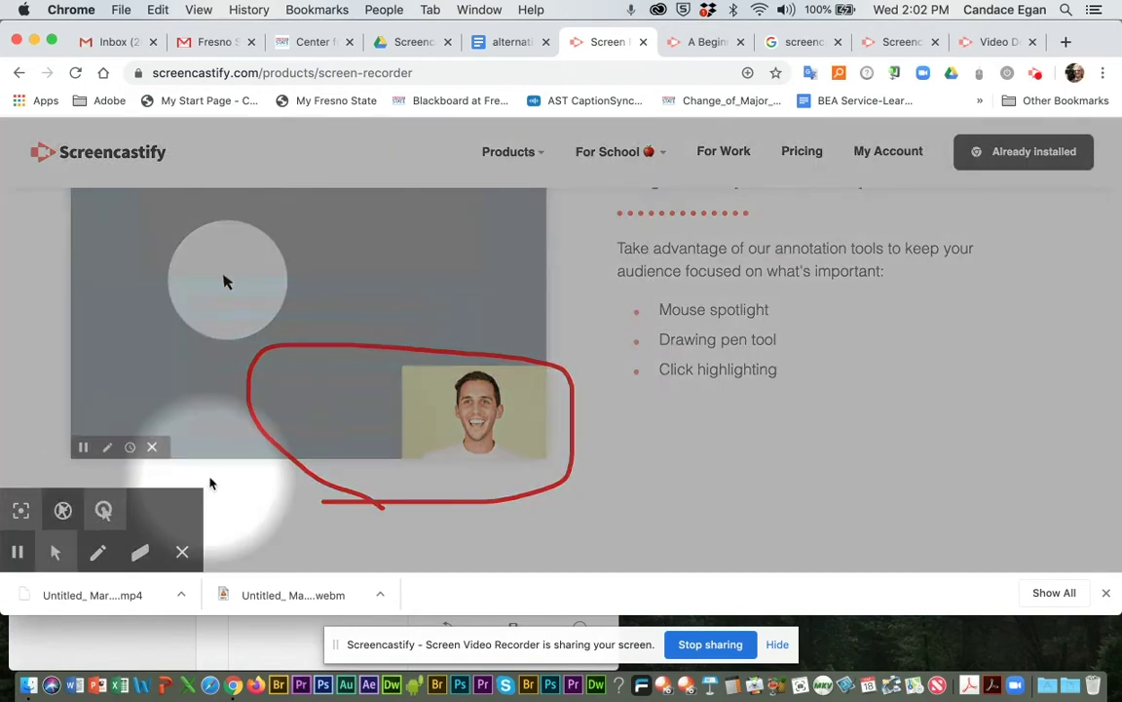
left_click(103, 511)
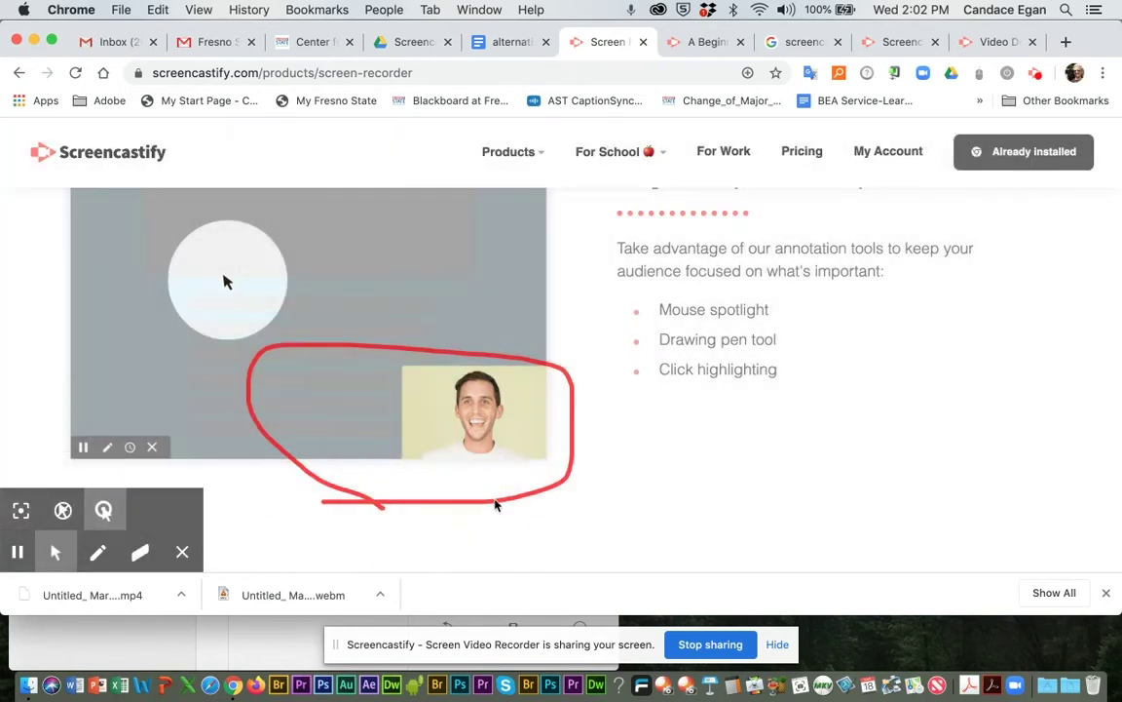
scroll(841, 396, "up", 2)
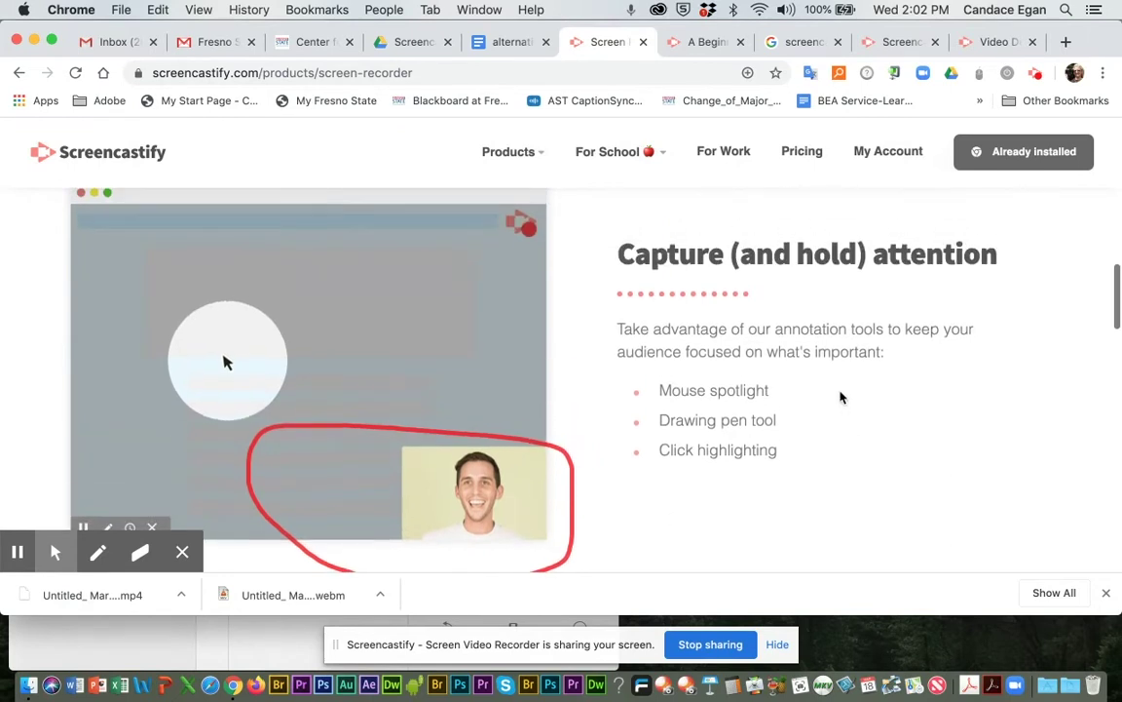
scroll(841, 396, "up", 1)
scroll(840, 391, "up", 2)
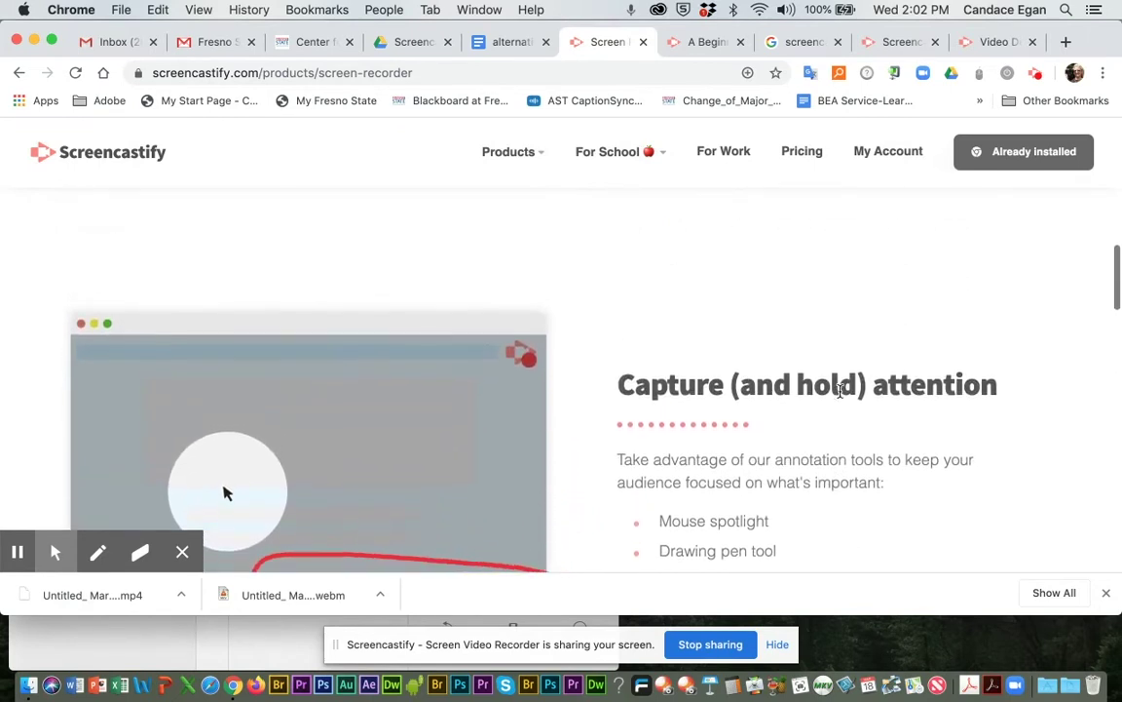
scroll(840, 391, "down", 5)
scroll(842, 397, "up", 2)
scroll(842, 397, "up", 1)
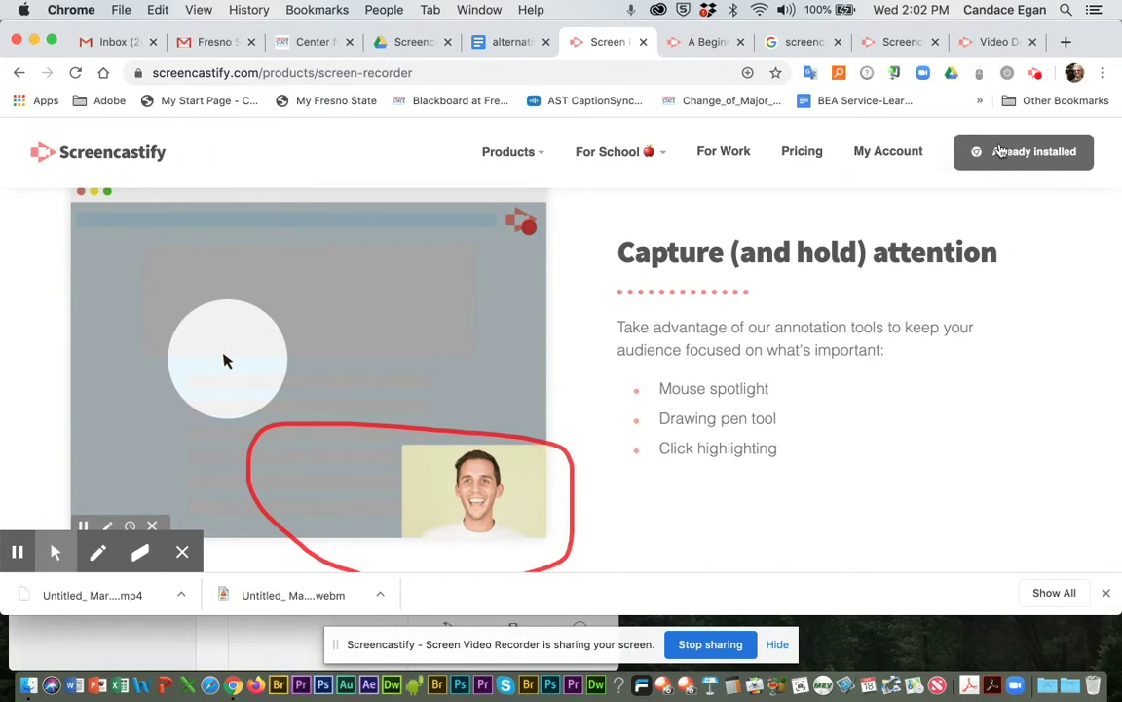
- View the page of the recording "Untitled: Mar 18, 2020 1:46 PM" and check its saved file in Google Drive's Screencastify folder
left_click(998, 44)
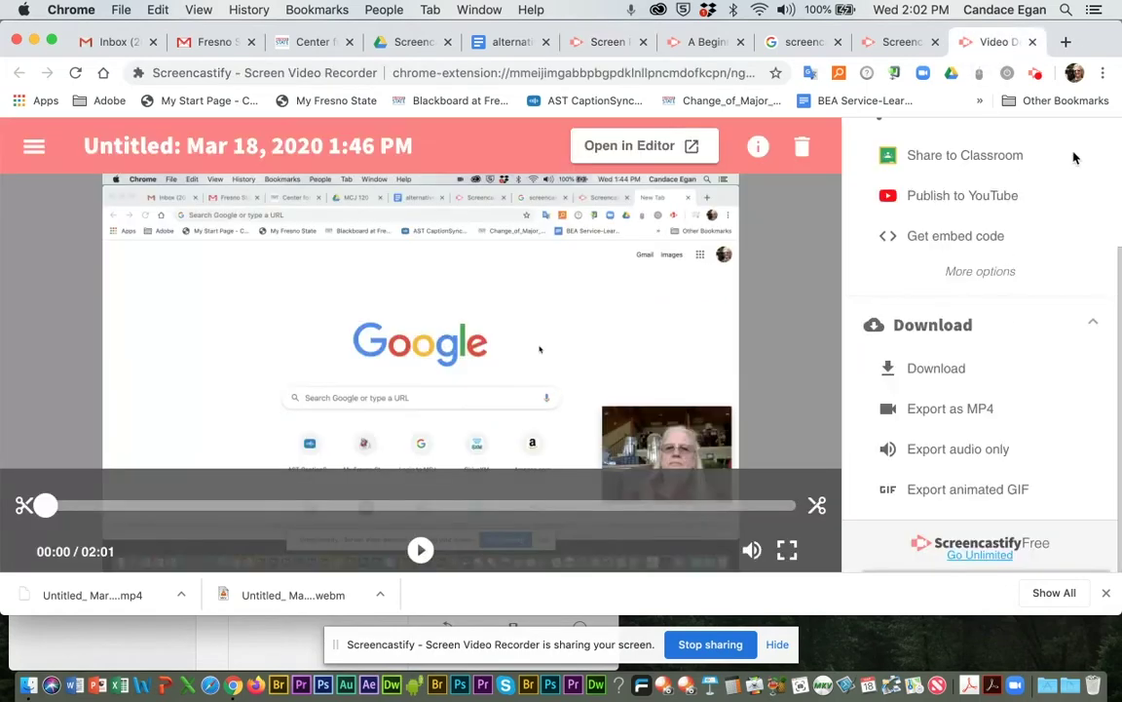
scroll(1065, 201, "up", 3)
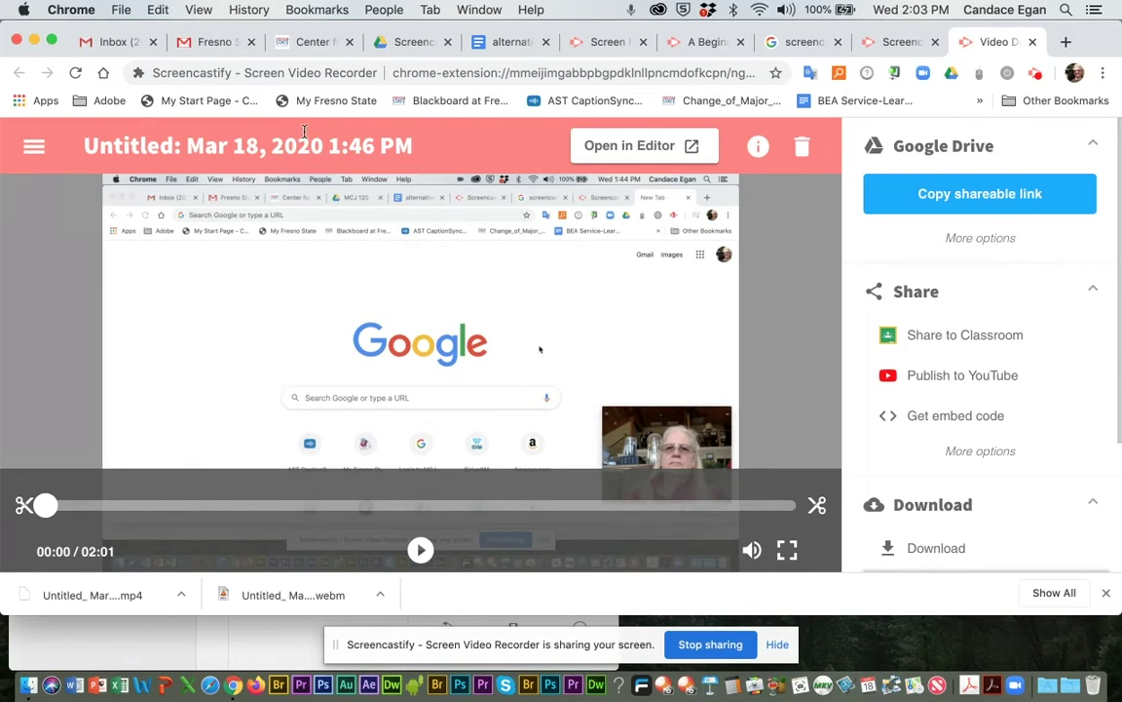
left_click(402, 45)
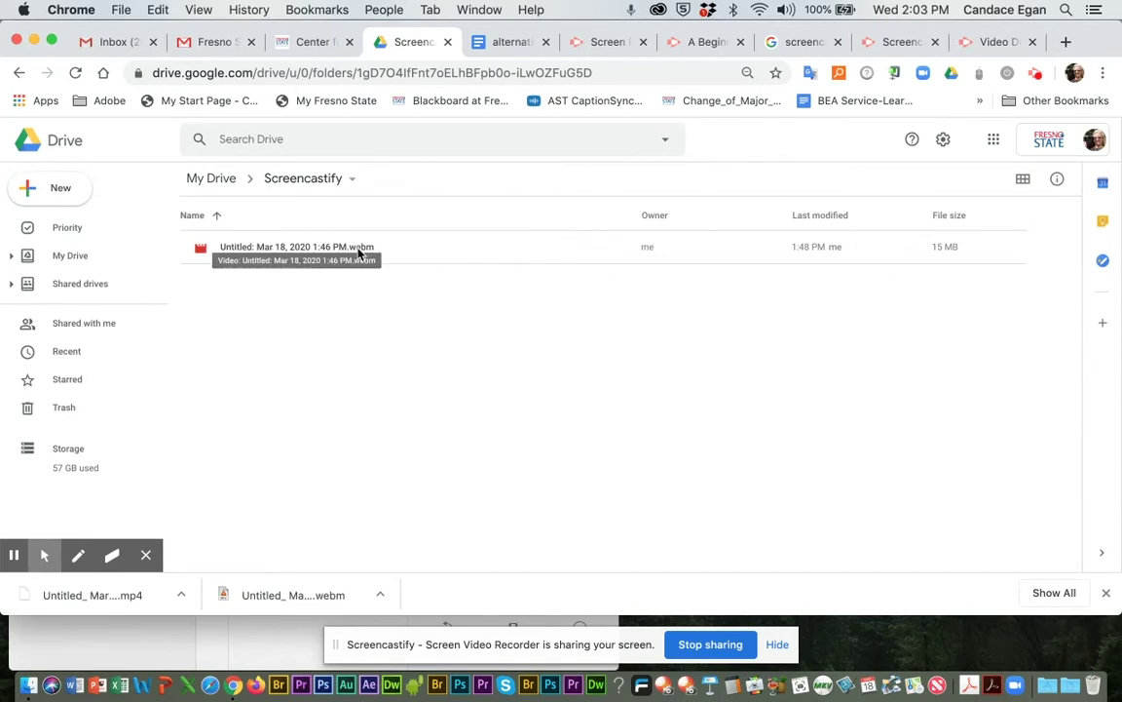
- Return to the recording's Screencastify page and examine its sharing, download and export options
left_click(992, 45)
scroll(889, 222, "down", 3)
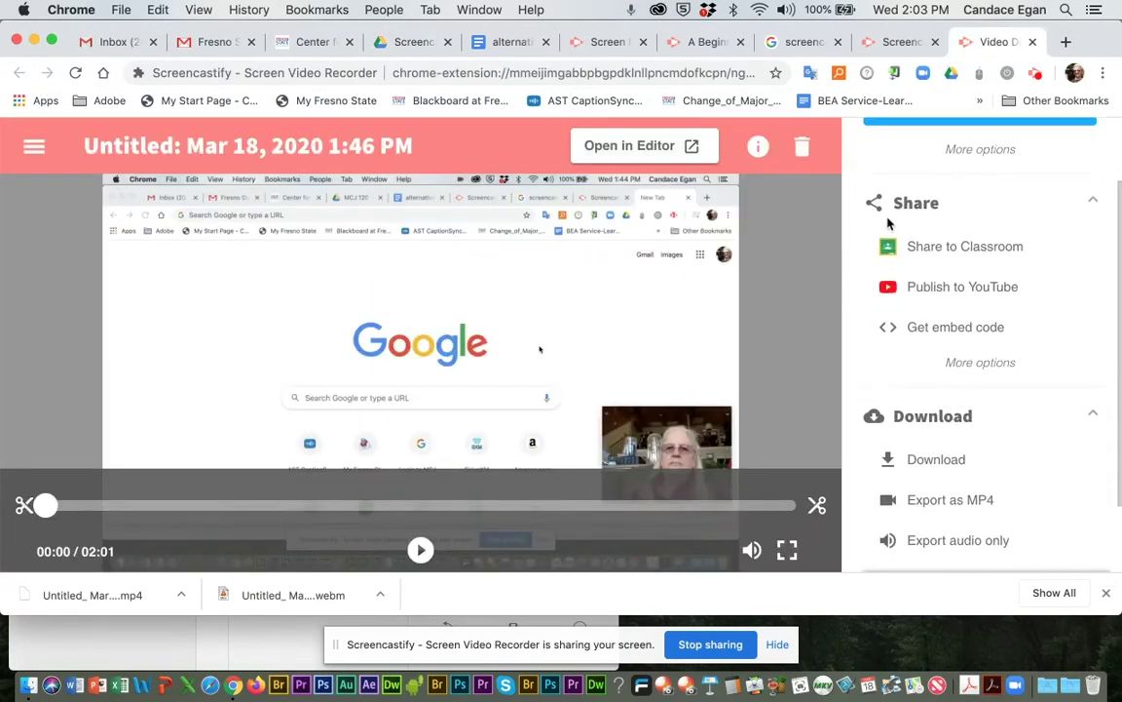
scroll(888, 224, "down", 2)
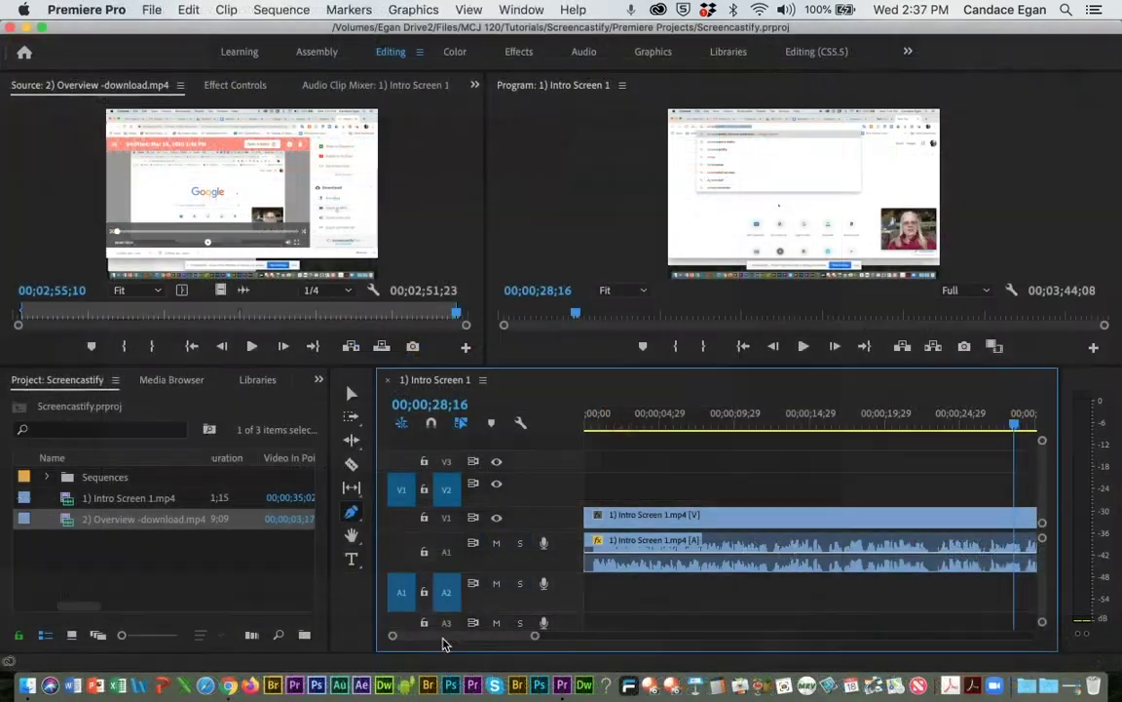
- In Premiere Pro, return the playhead to the sequence start and look inside the project's Sequences bin before going back to the project root
left_click_drag(599, 416, 571, 409)
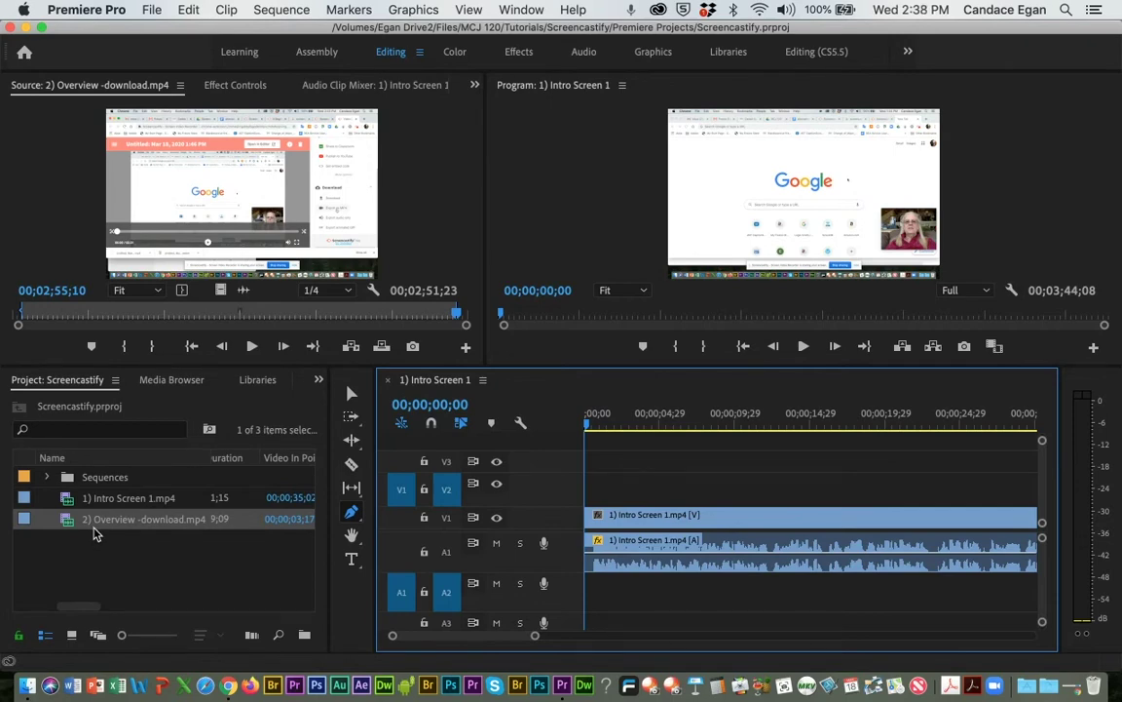
double_click(68, 478)
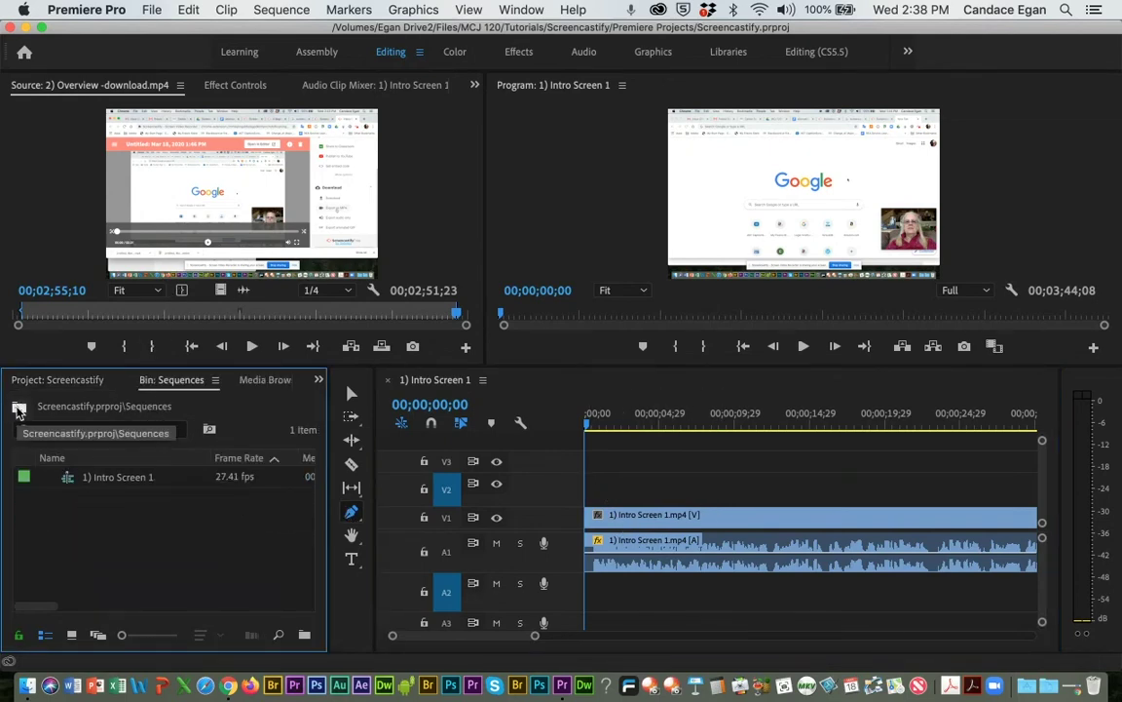
left_click(19, 407)
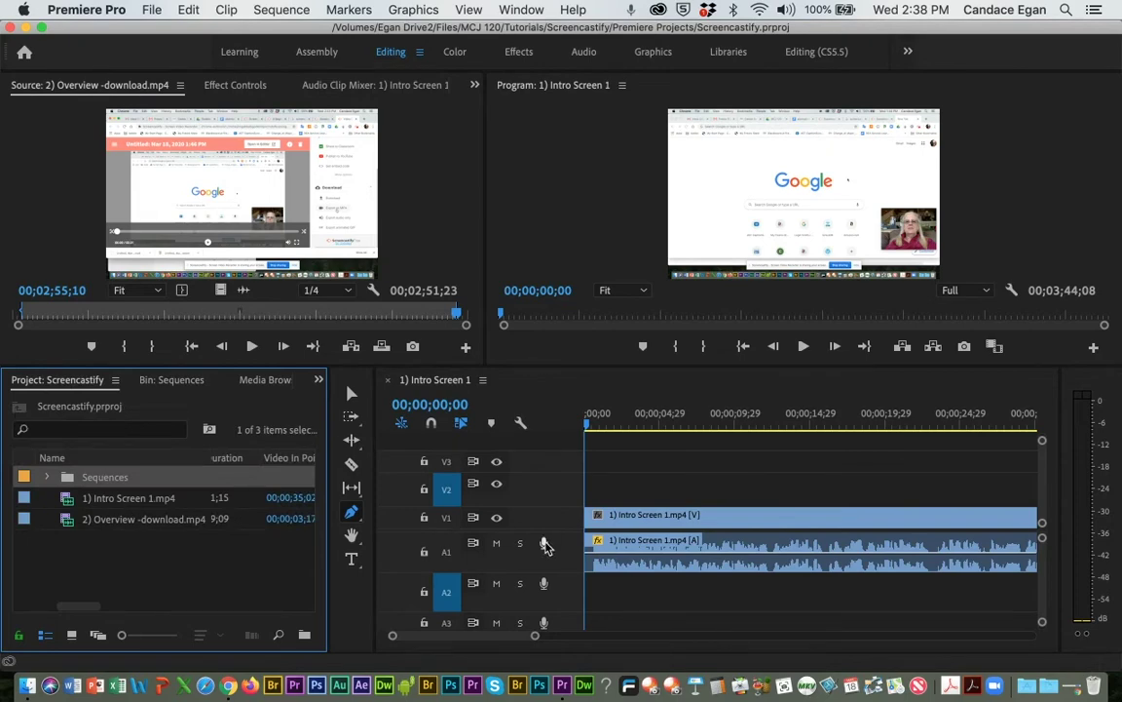
- Show a longer span of the Intro Screen 1 sequence and play its first few seconds
left_click_drag(535, 635, 619, 635)
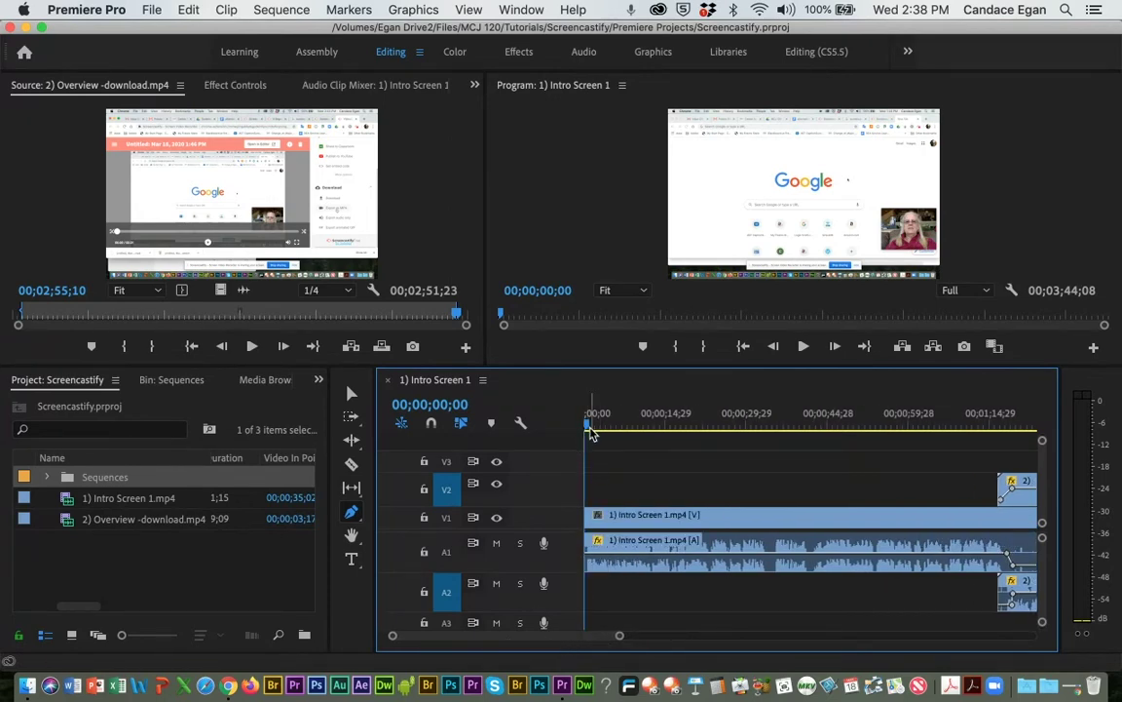
key("space")
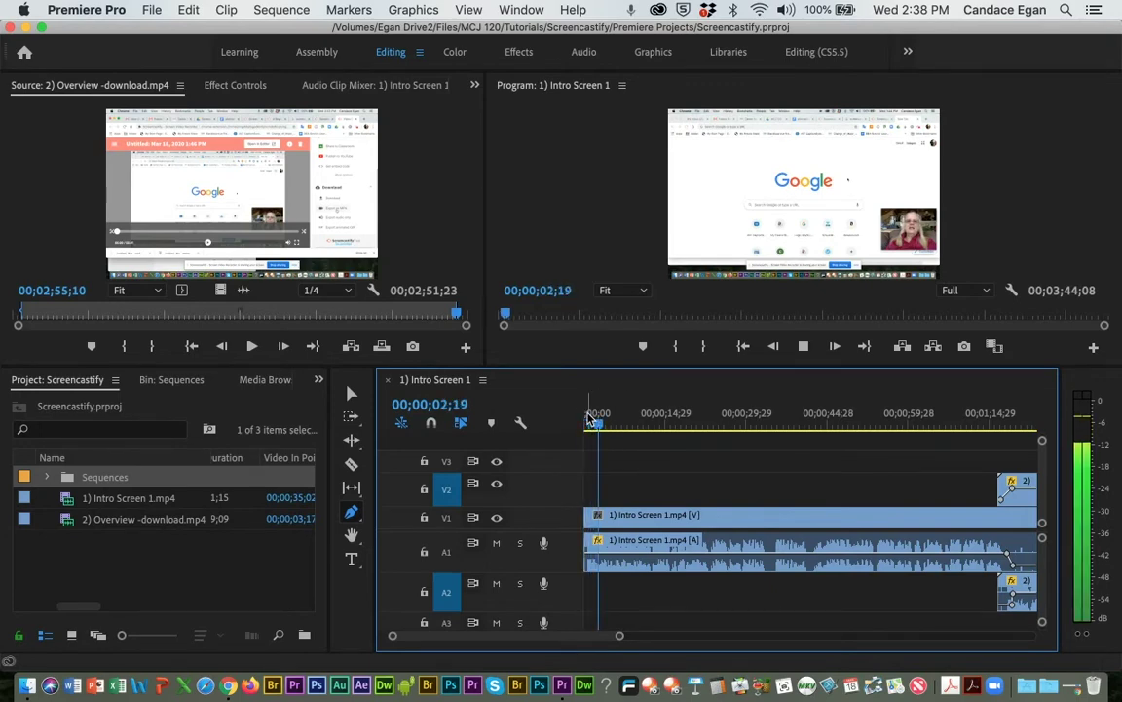
key("space")
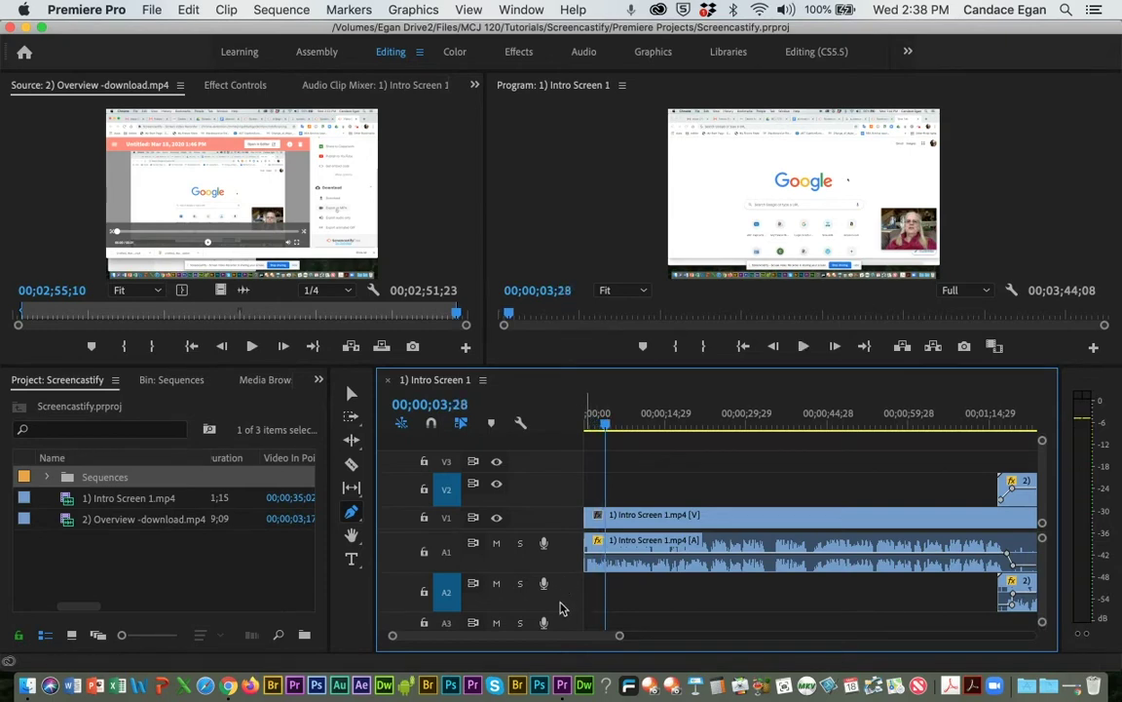
- Play the overlap where the Intro Screen 1 clip passes into the Overview -download clip, starting around 00;01;11;18
left_click_drag(559, 641, 590, 639)
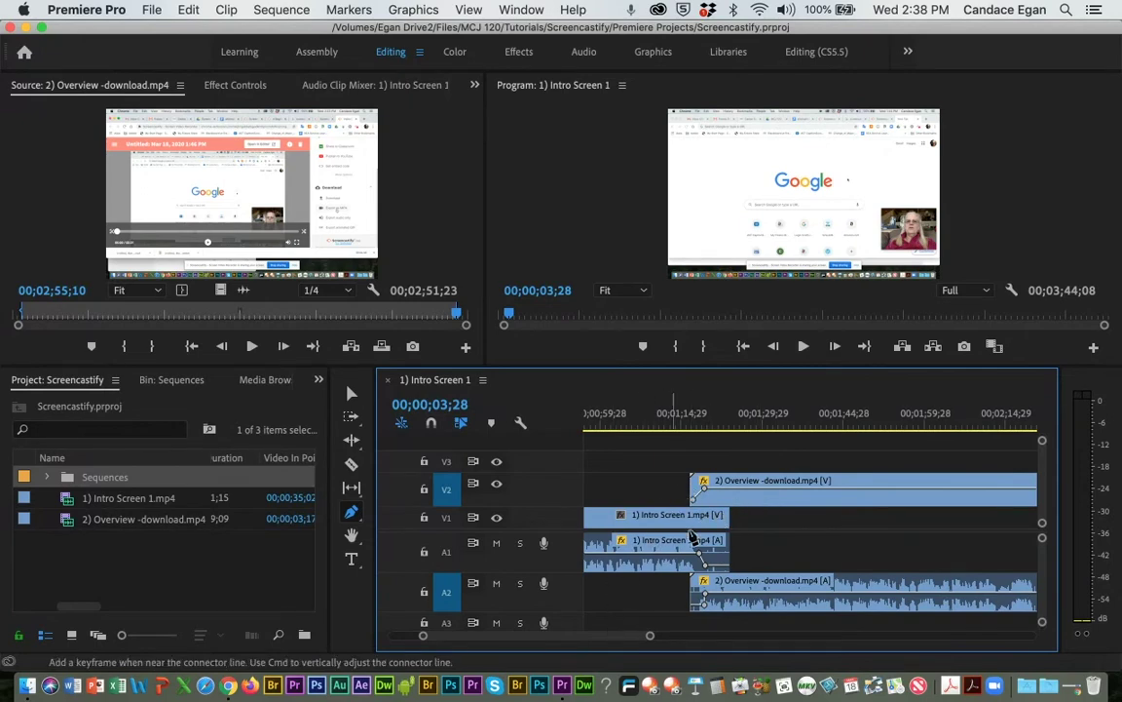
left_click(667, 426)
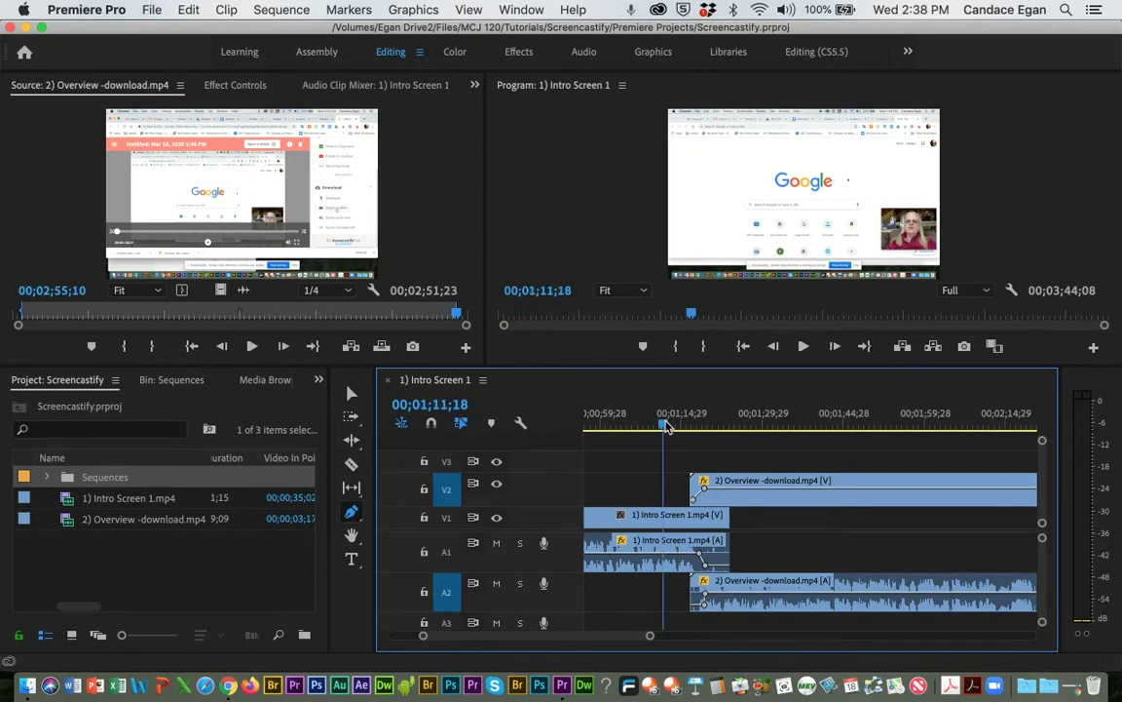
key("space")
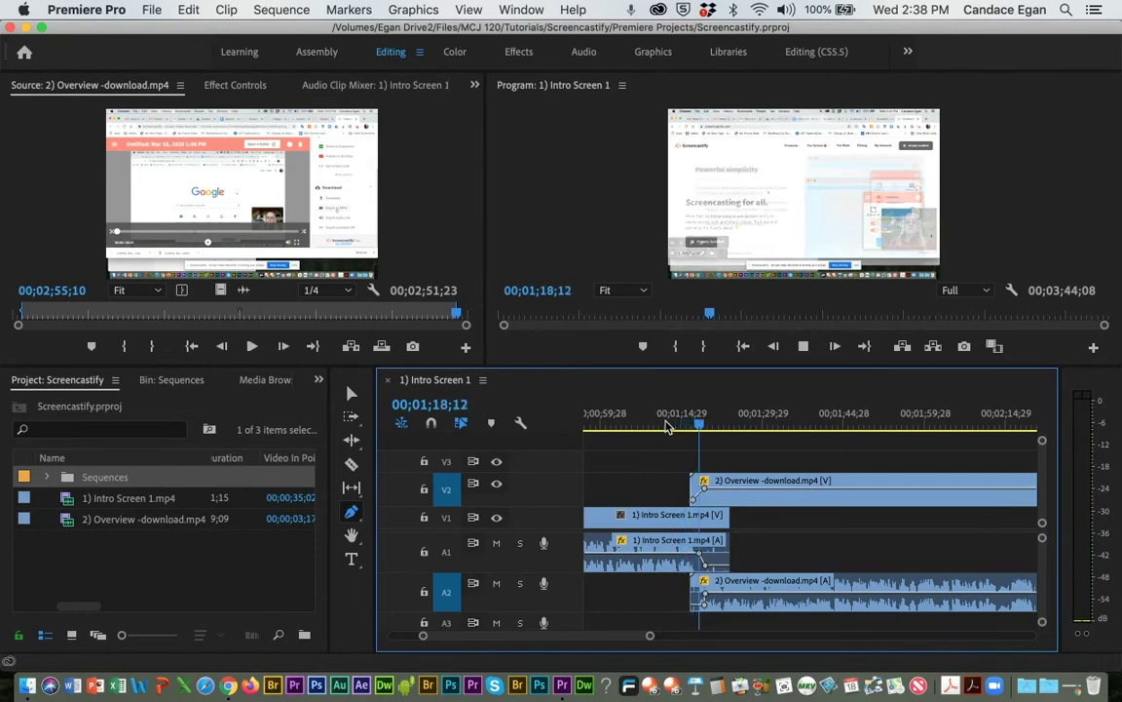
key("space")
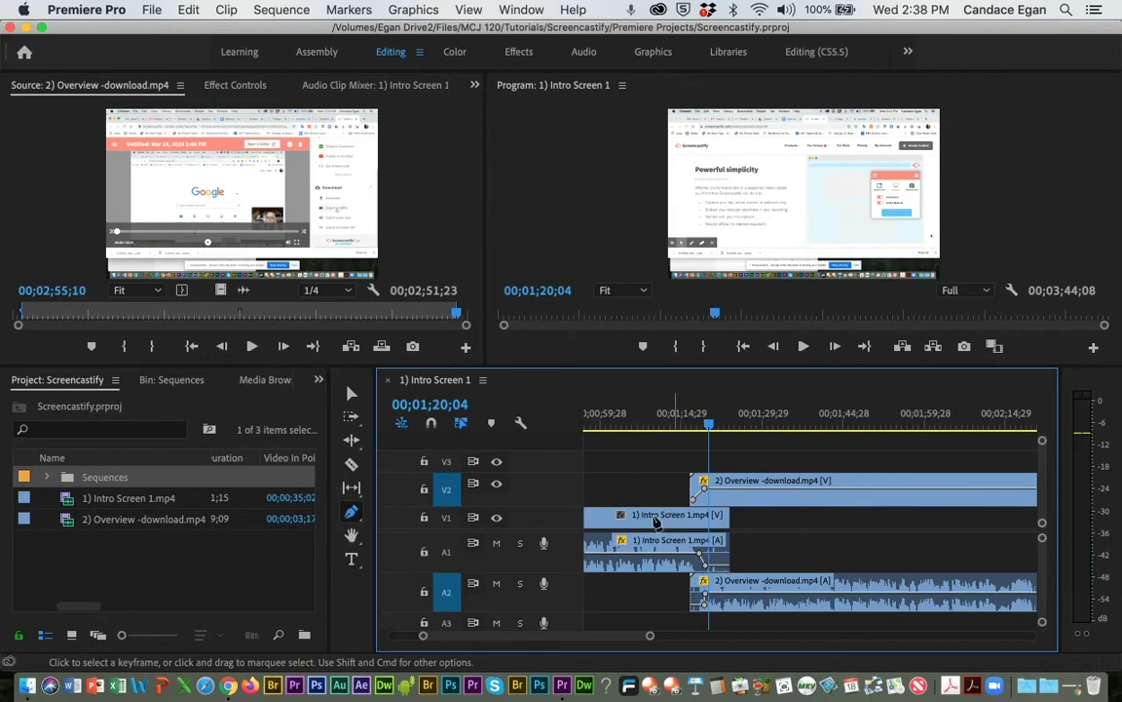
- Switch to the Selection tool, deselect the timeline clips and examine the cuts between the Overview -download clips through the sequence's end
left_click_drag(558, 644, 603, 643)
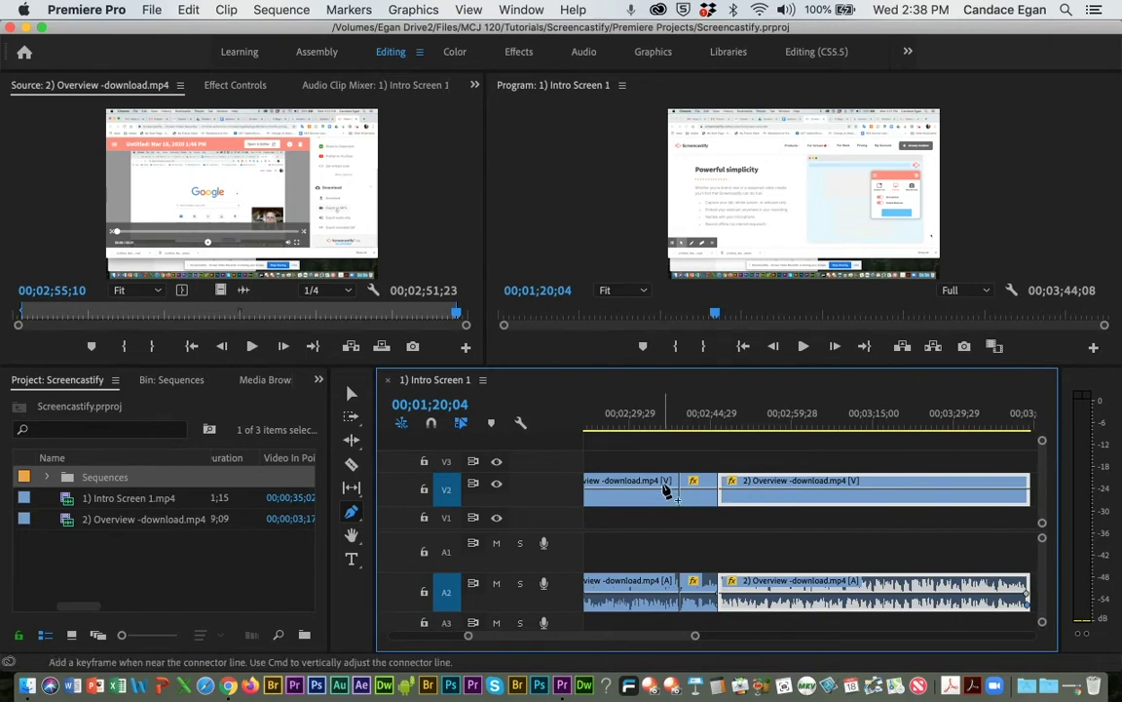
key("v")
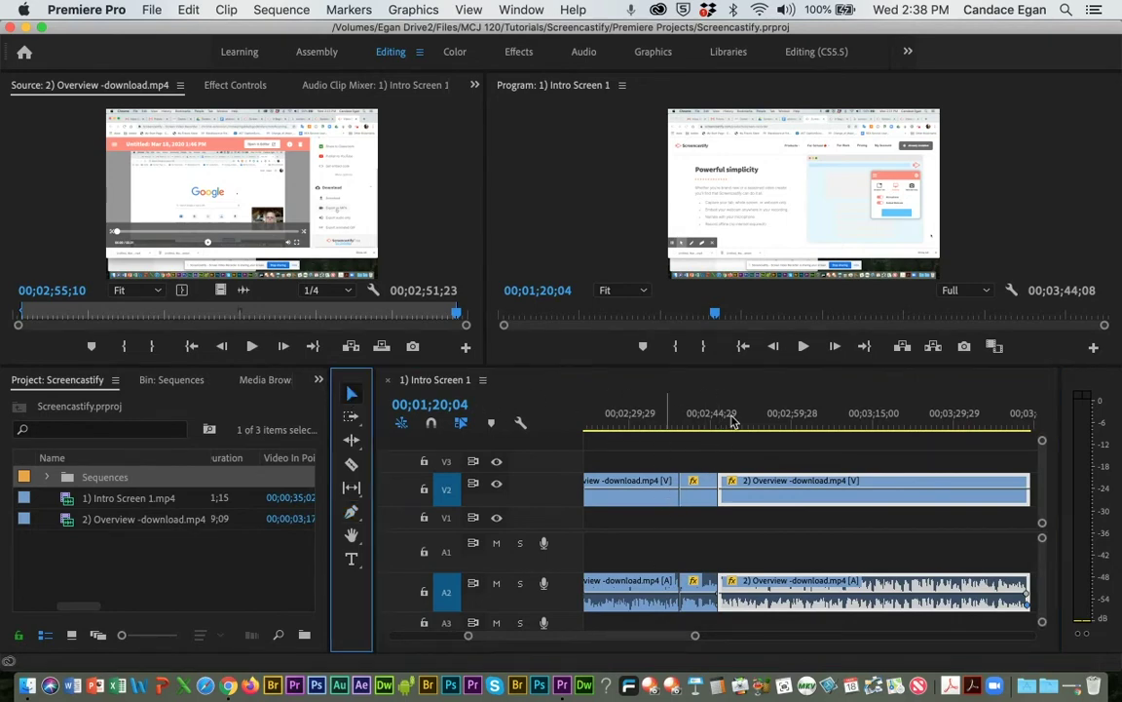
left_click(735, 457)
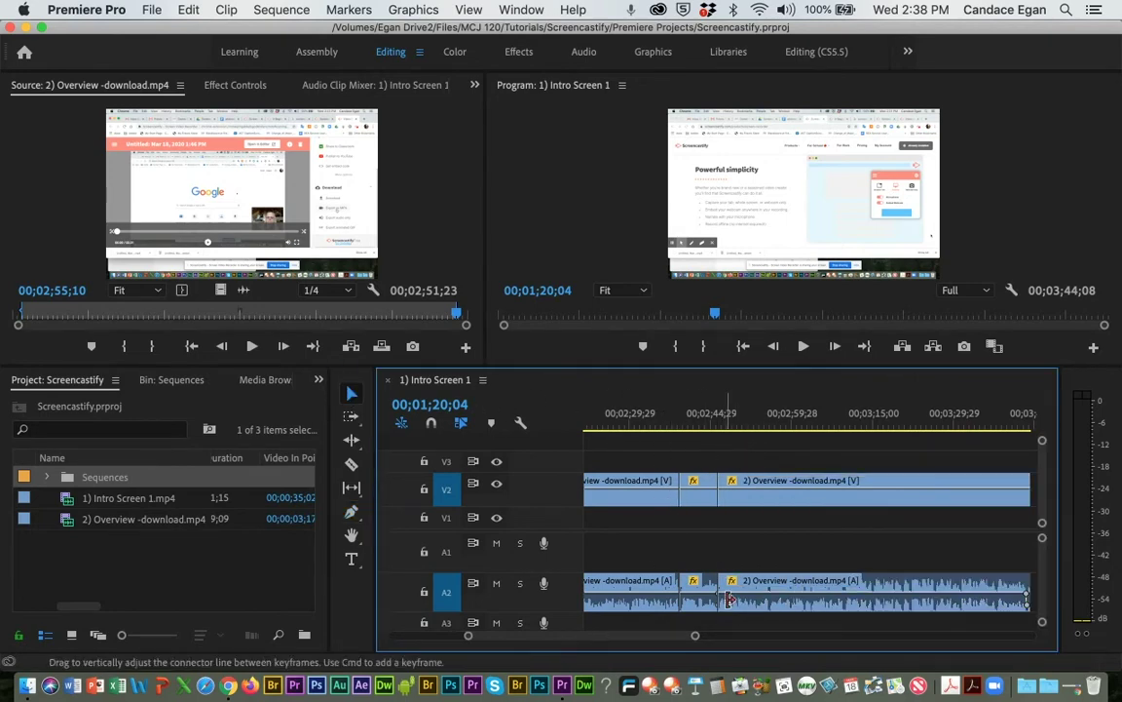
left_click_drag(697, 639, 670, 641)
scroll(668, 640, "left", 3)
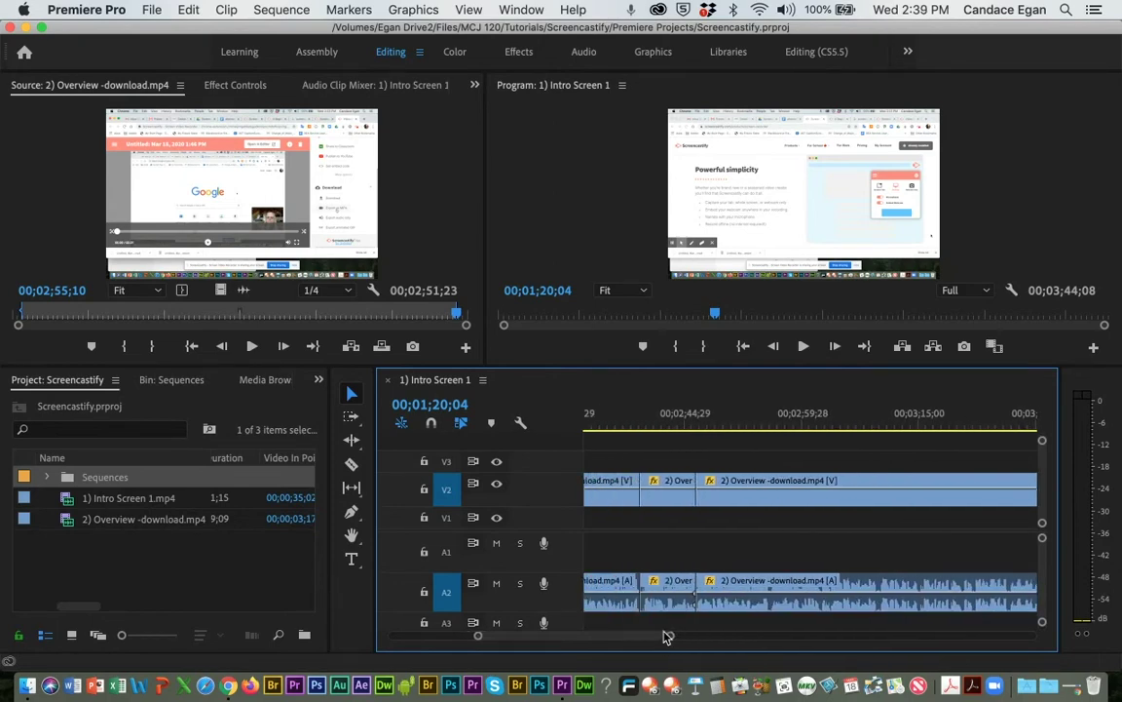
left_click_drag(643, 642, 666, 635)
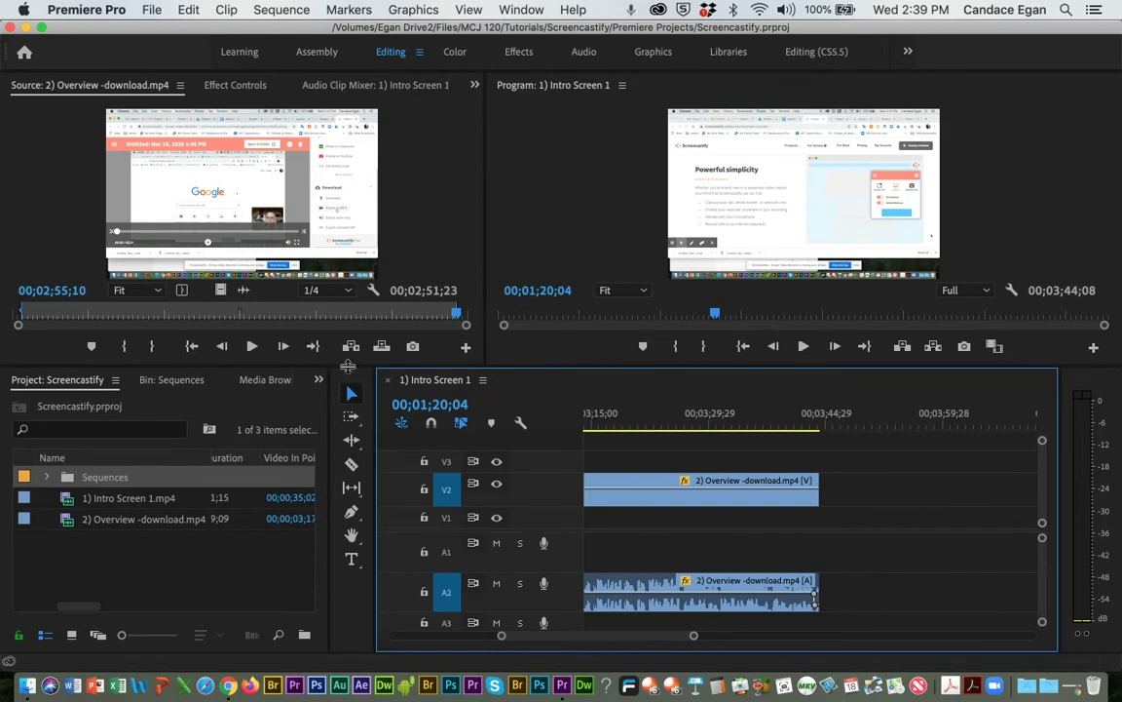
left_click_drag(348, 367, 349, 463)
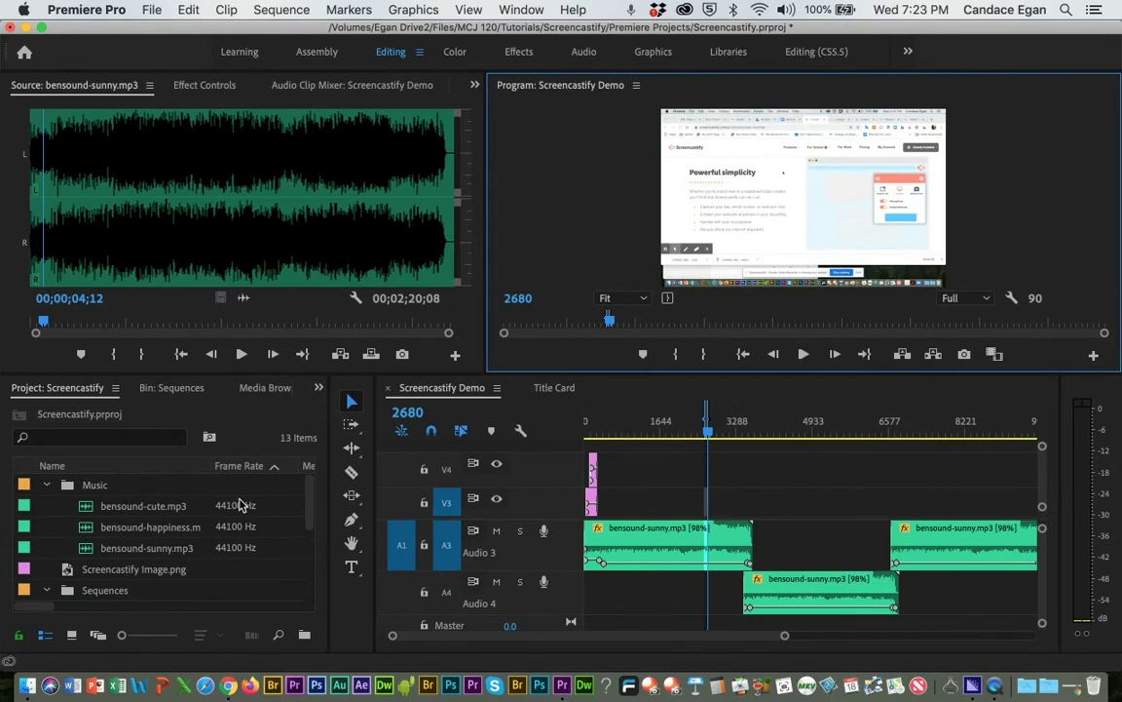
- Export the Screencastify Demo sequence as H.264 with the Match Source - High bitrate preset, named Screencastify Edit Demo in the Exports folder
left_click(152, 12)
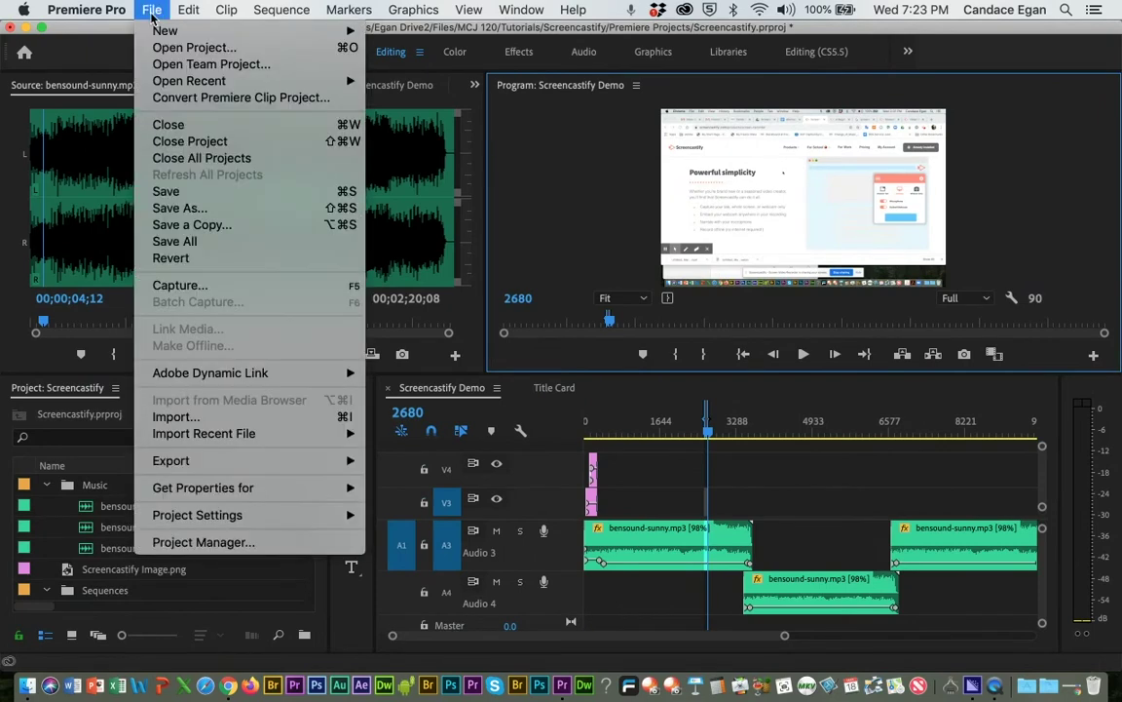
mouse_move(244, 460)
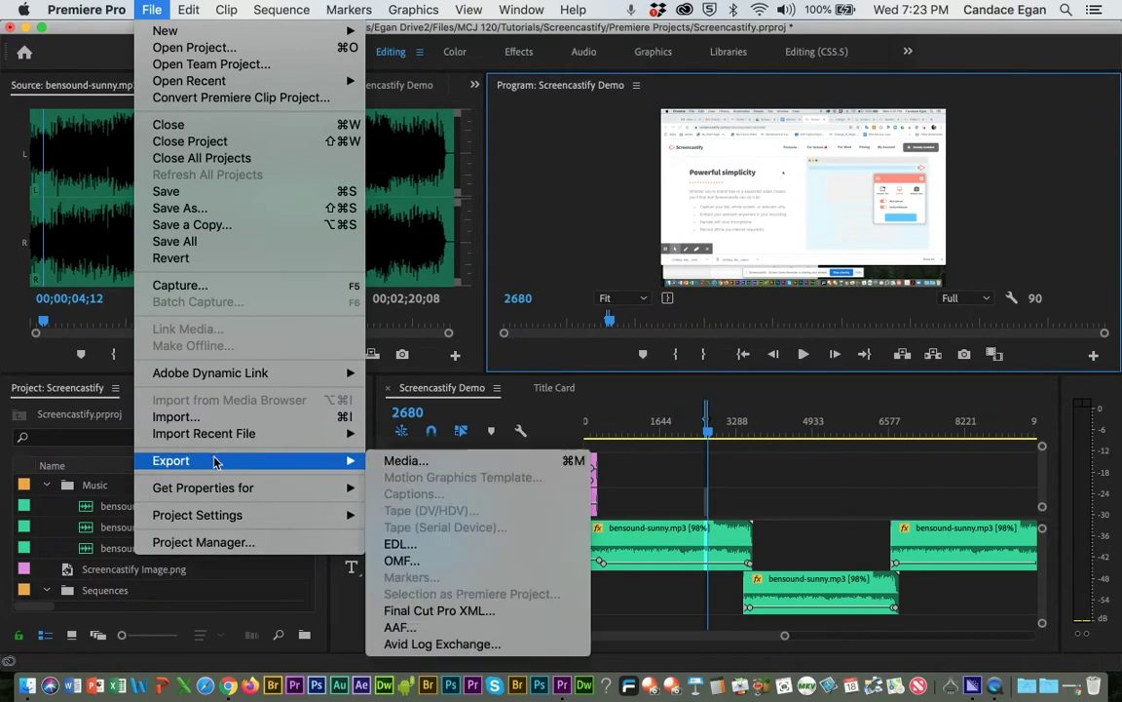
left_click(405, 459)
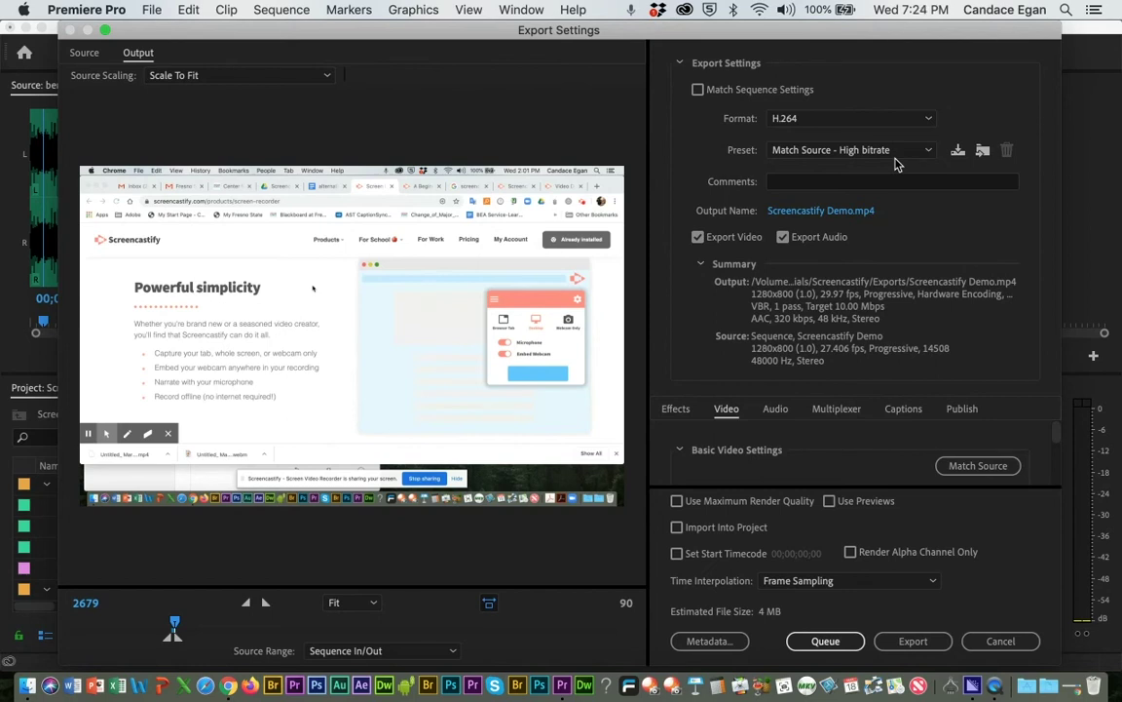
left_click(807, 214)
left_click(502, 122)
type("Edit Demo")
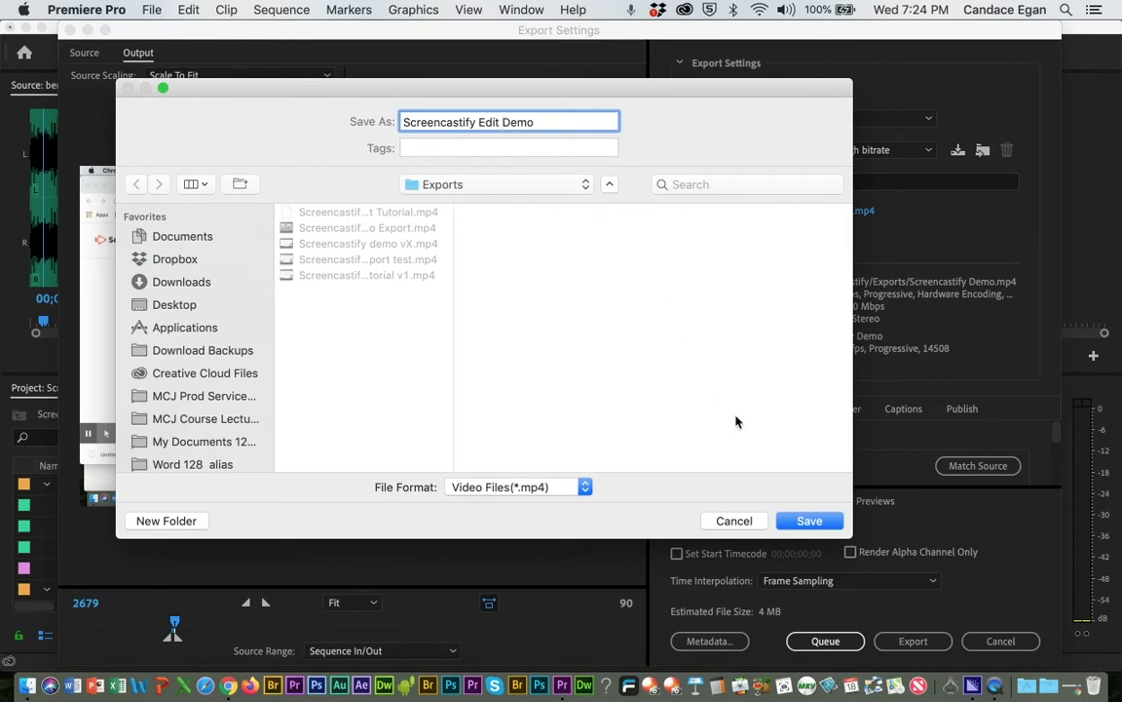
left_click(823, 523)
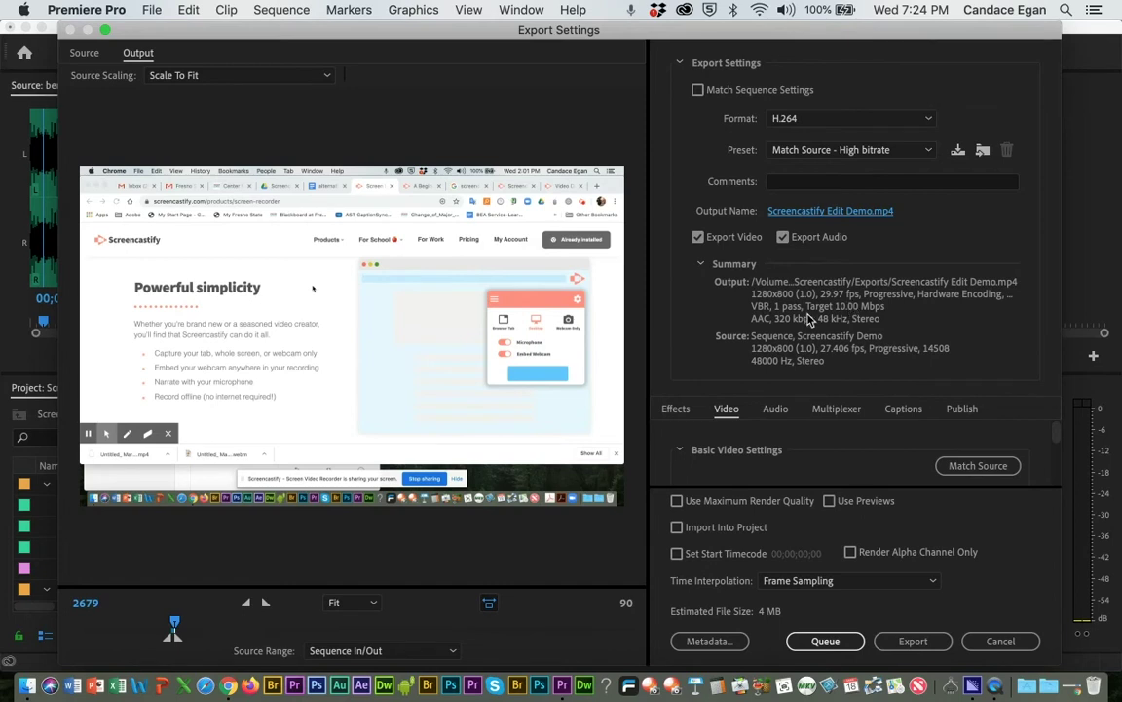
left_click(912, 642)
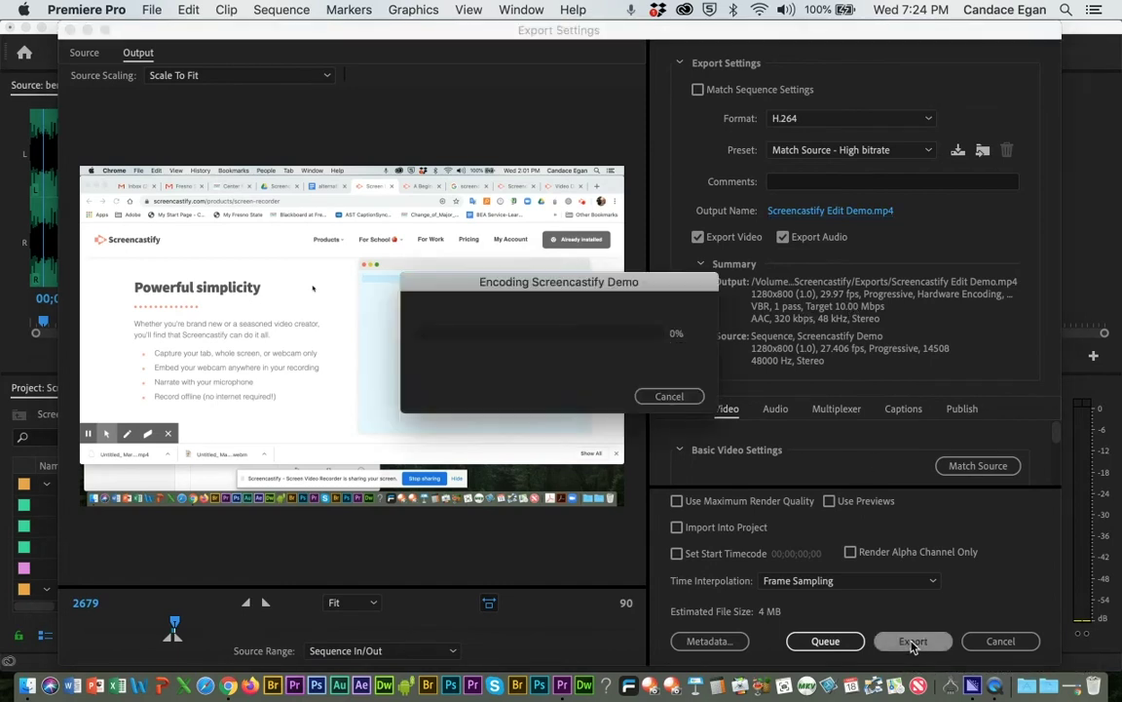